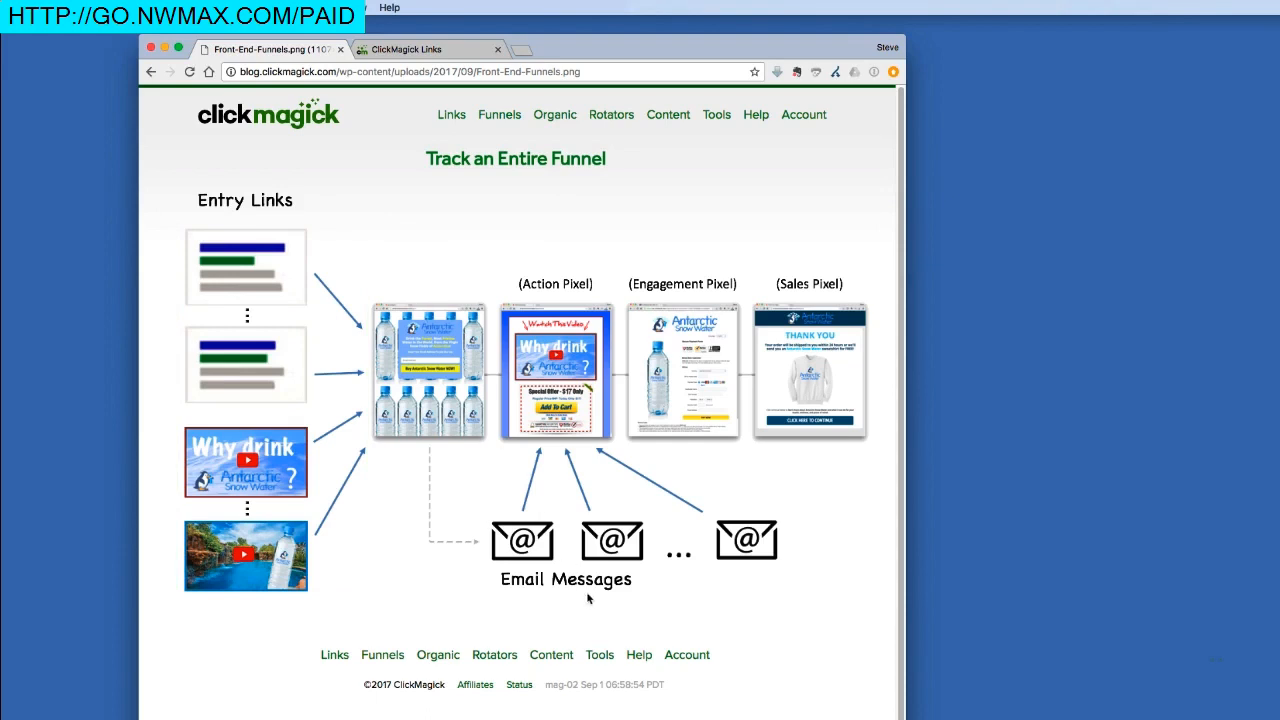
Highlight Email Messages in the funnel diagram, then view the Antarctic Snow Water tracking links.
left_click_drag(500, 588, 546, 593)
left_click_drag(502, 591, 543, 592)
left_click(455, 53)
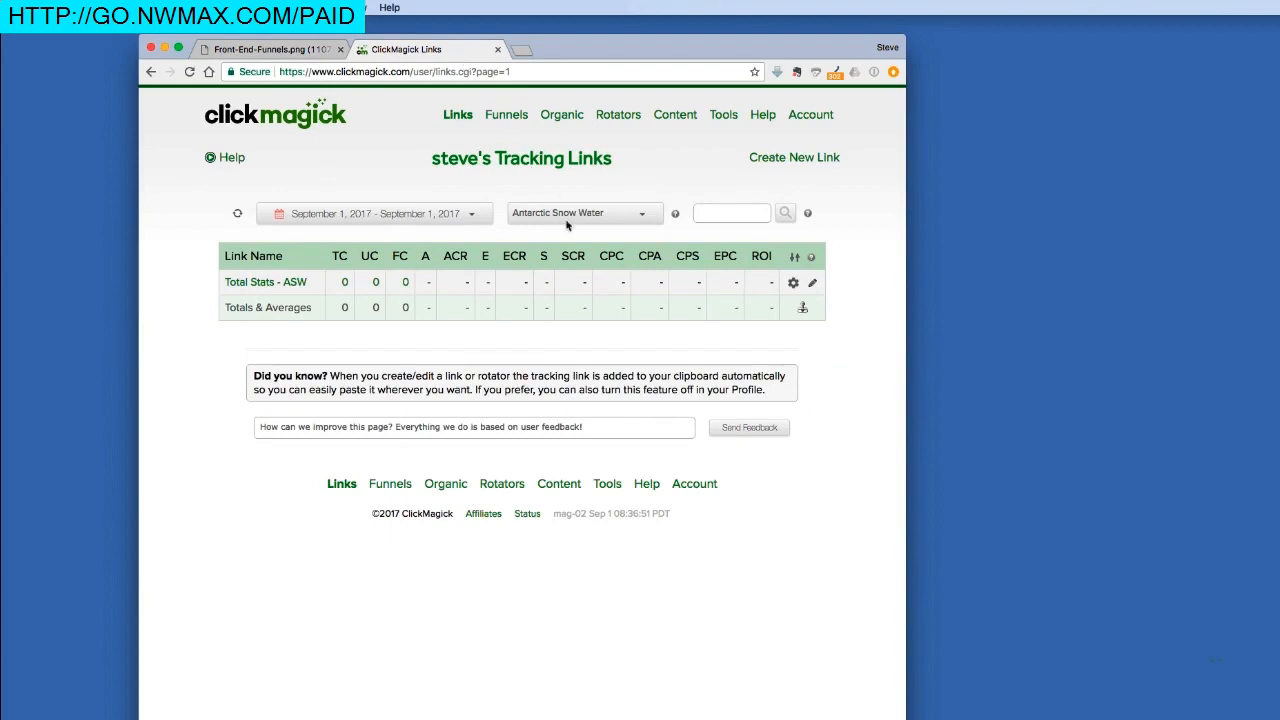
left_click(676, 216)
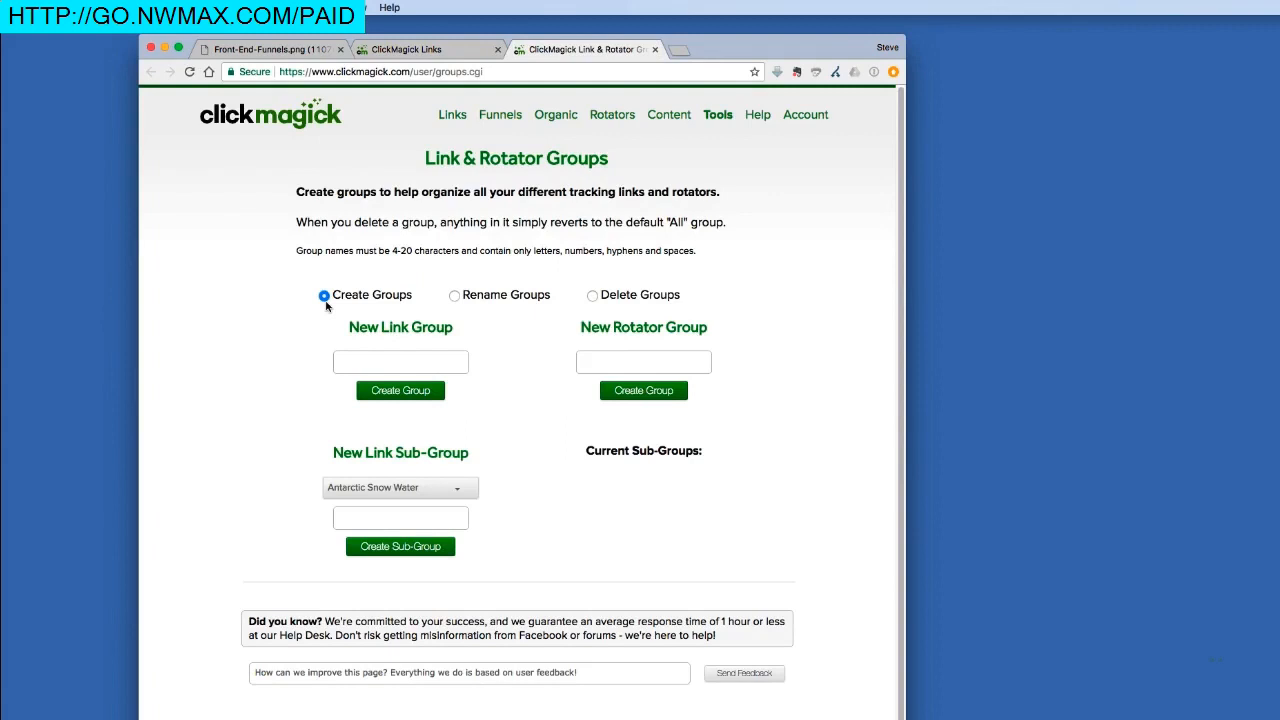
left_click(368, 368)
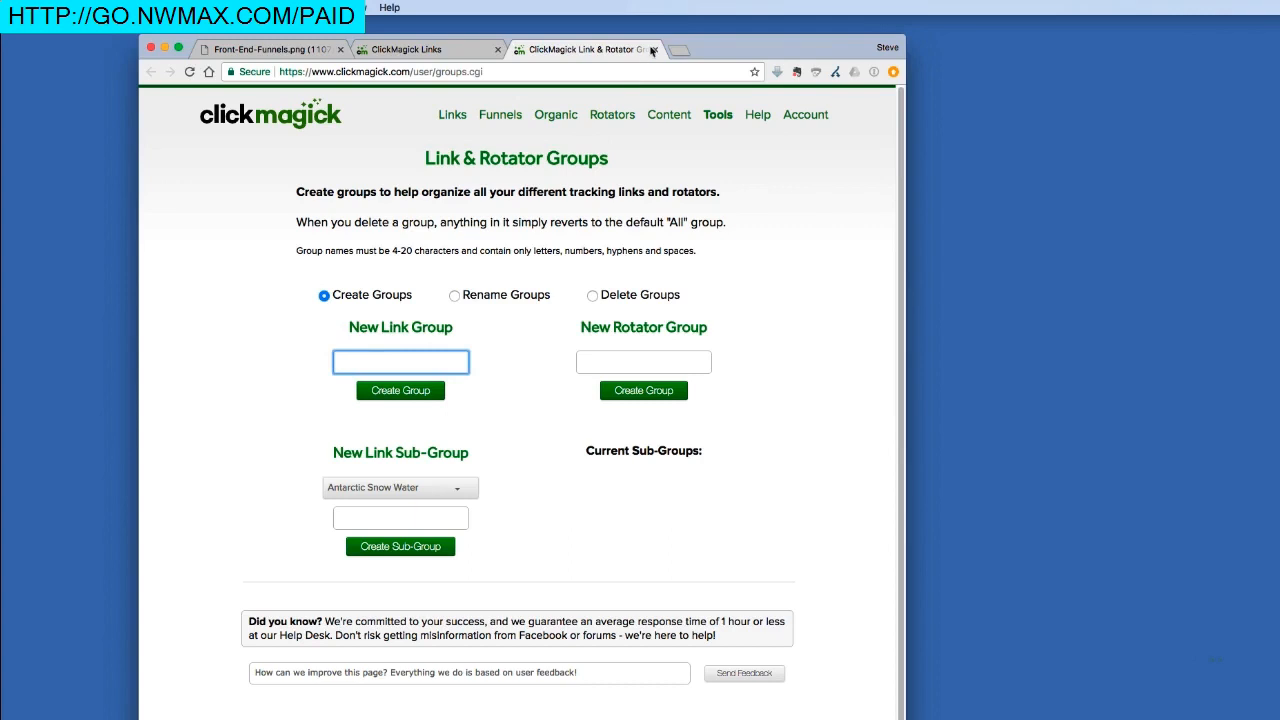
left_click(652, 49)
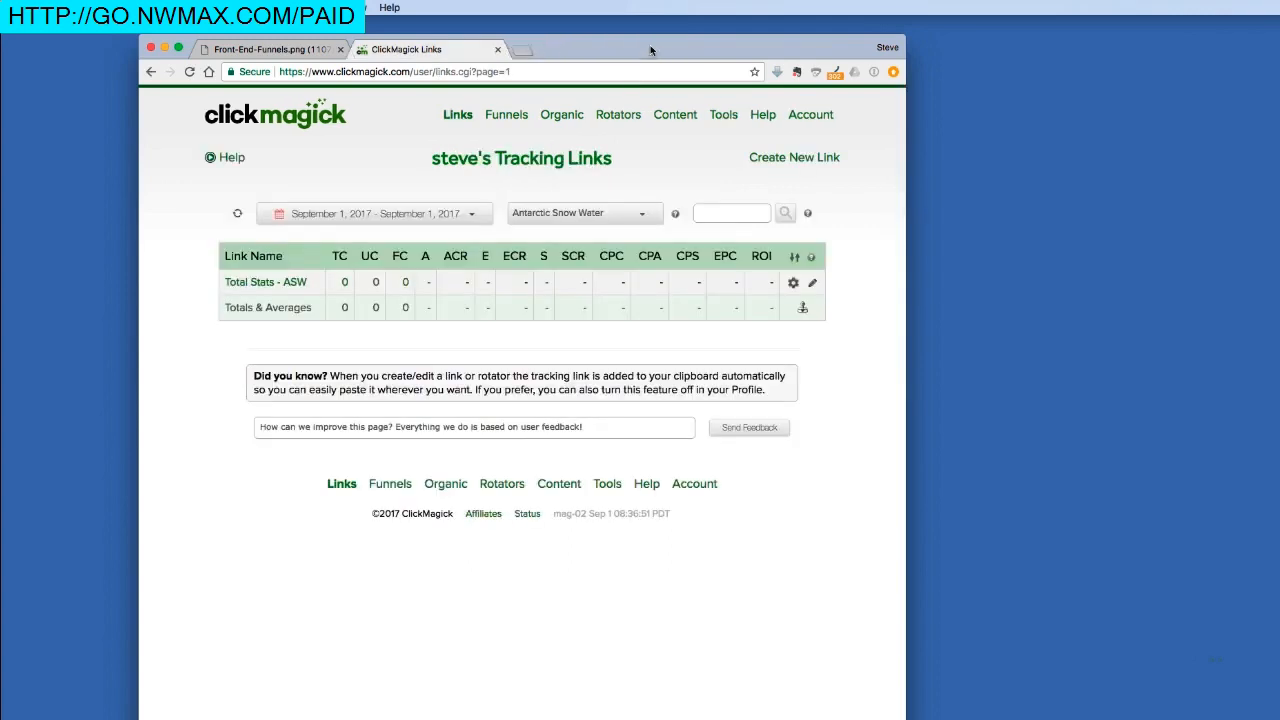
Open the Total Stats - ASW link settings: clkmg.com/steve/optin to antarcticsnowwater.com/optin-bottles/.
left_click(265, 284)
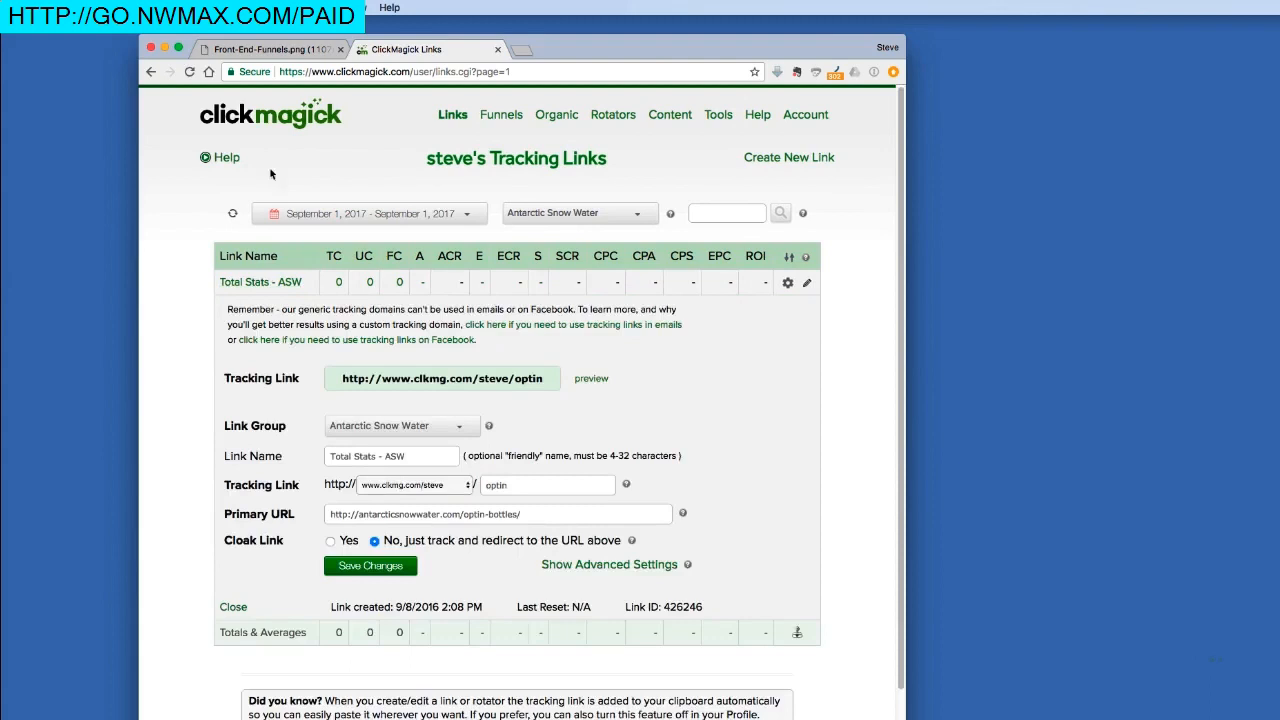
left_click(274, 53)
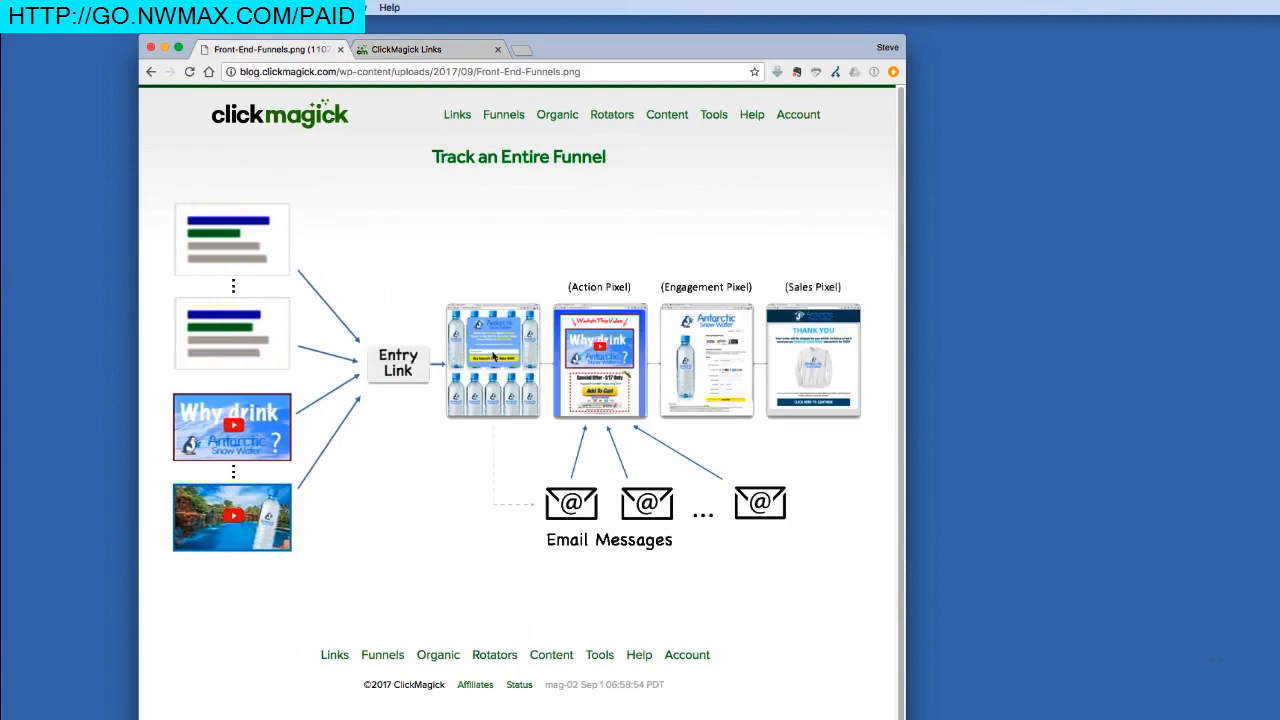
left_click(452, 52)
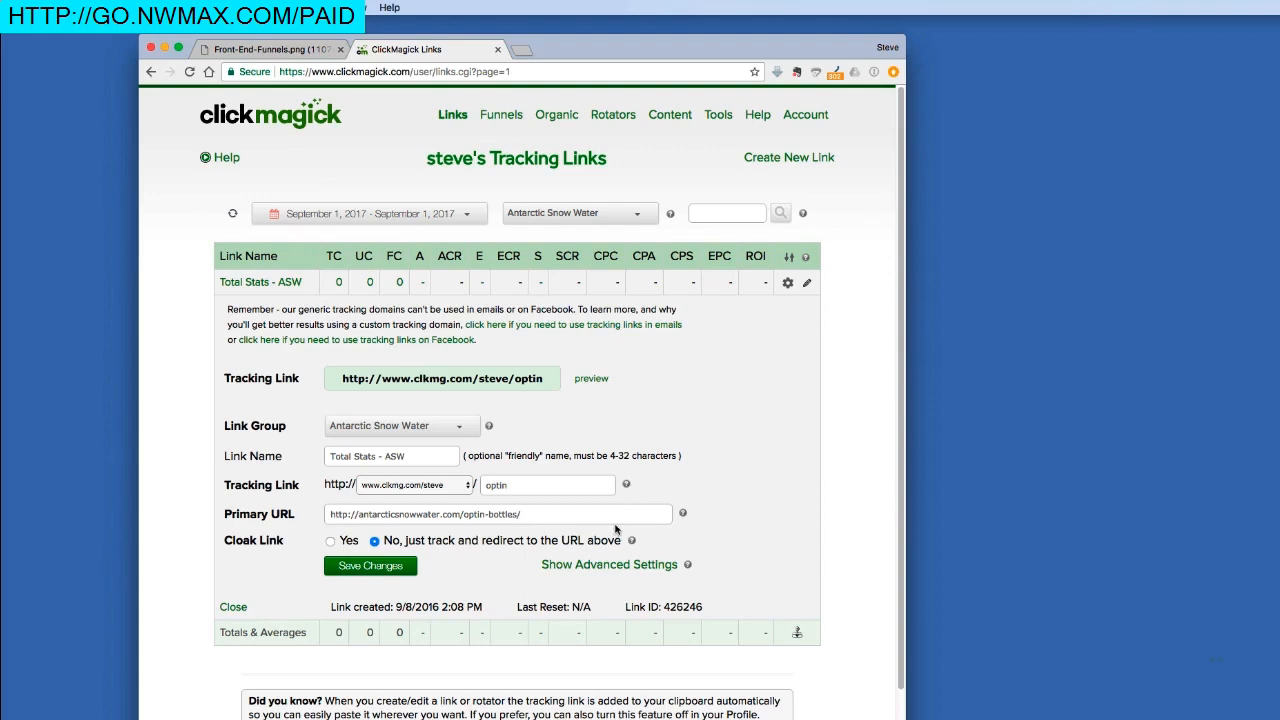
Mark Total Stats - ASW as a funnel entry link in advanced settings and save.
left_click(608, 565)
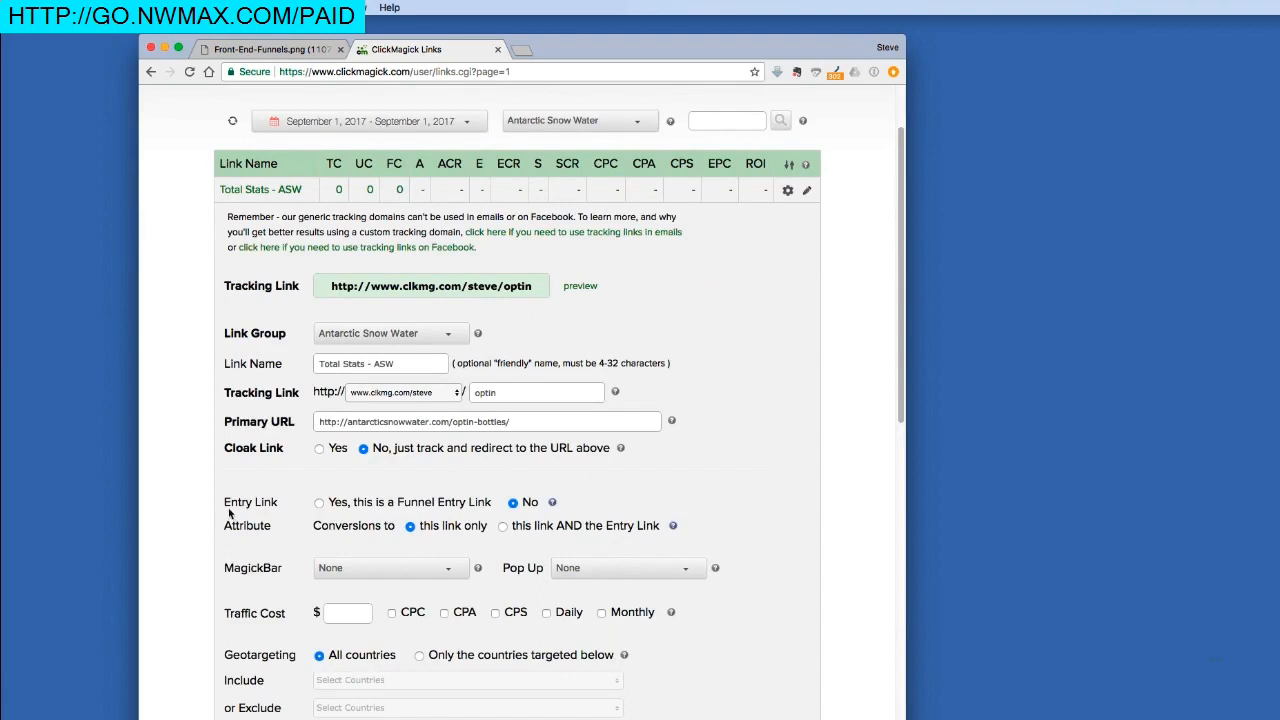
left_click(319, 503)
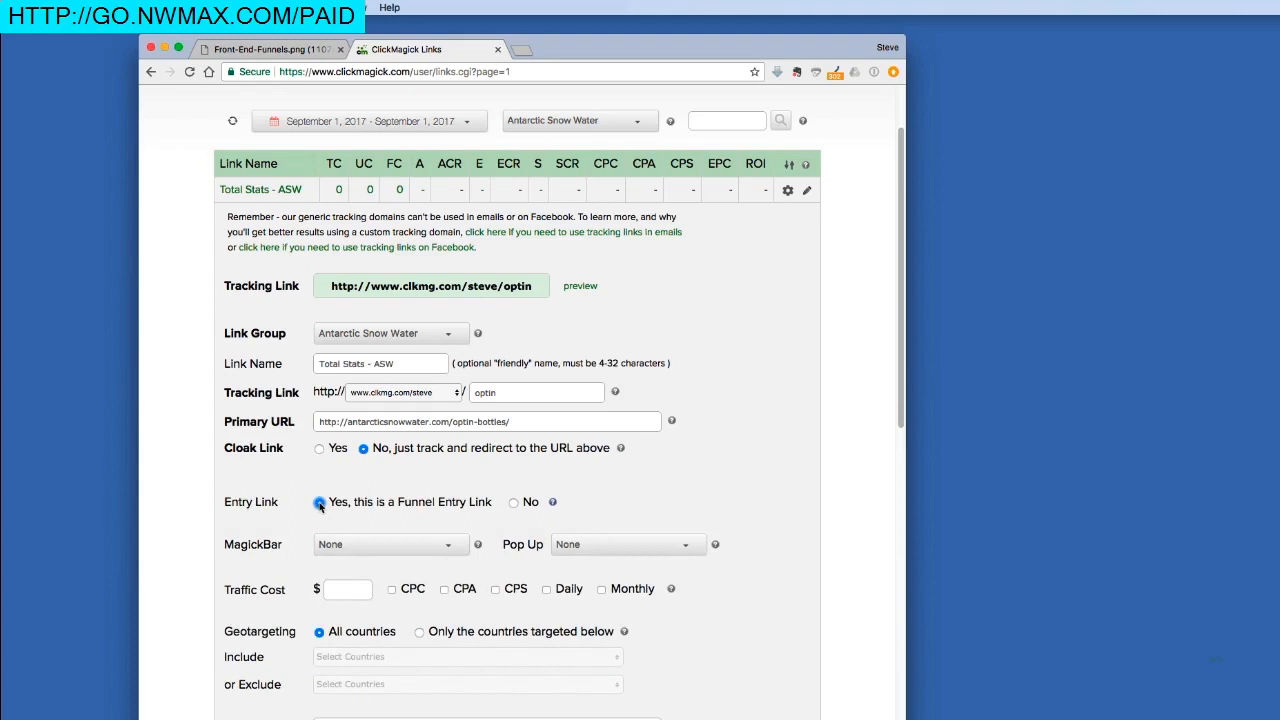
scroll(319, 505, "down", 10)
left_click(379, 492)
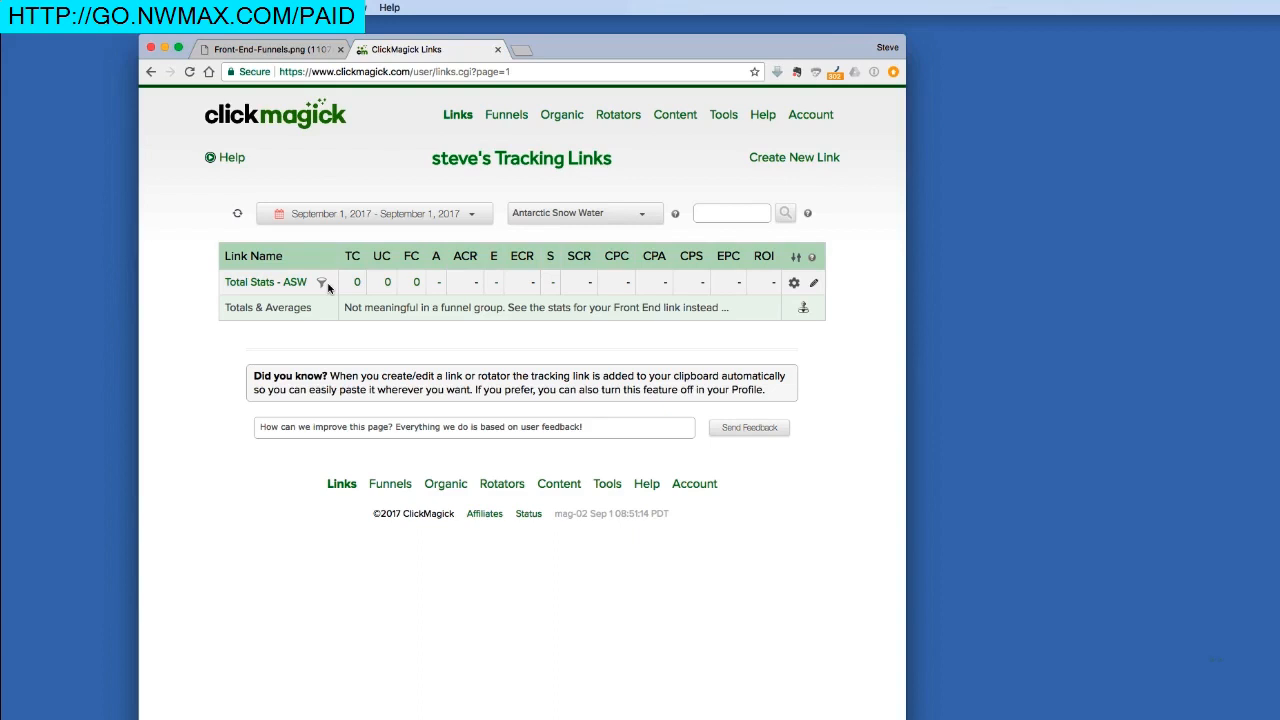
Create the 'Entry Links - ASW' sub-group under the Antarctic Snow Water link group.
left_click(290, 50)
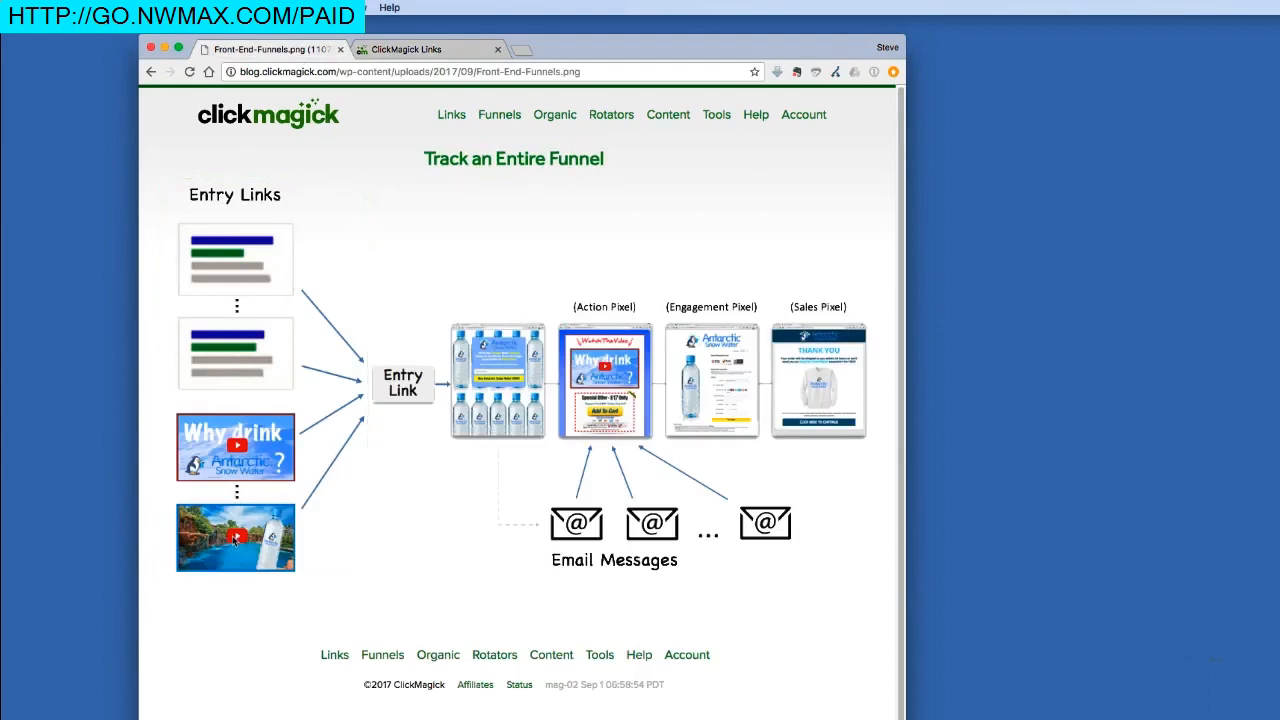
left_click(388, 50)
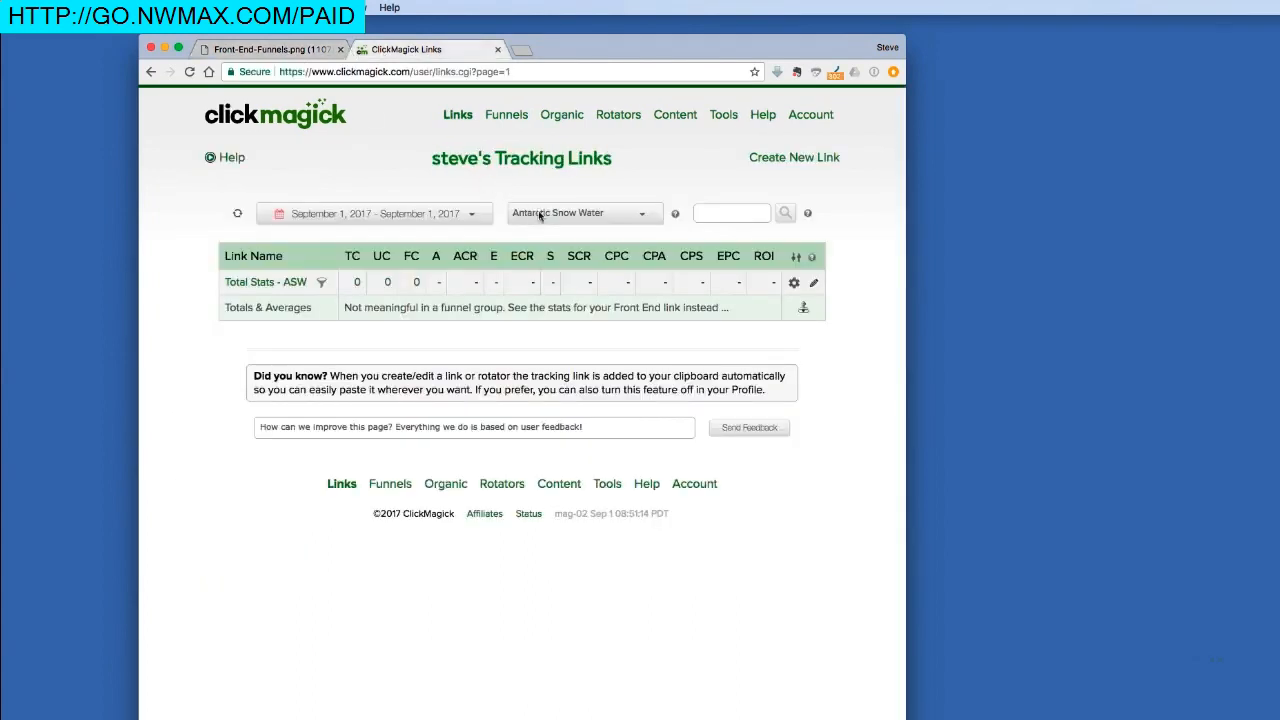
left_click(677, 217)
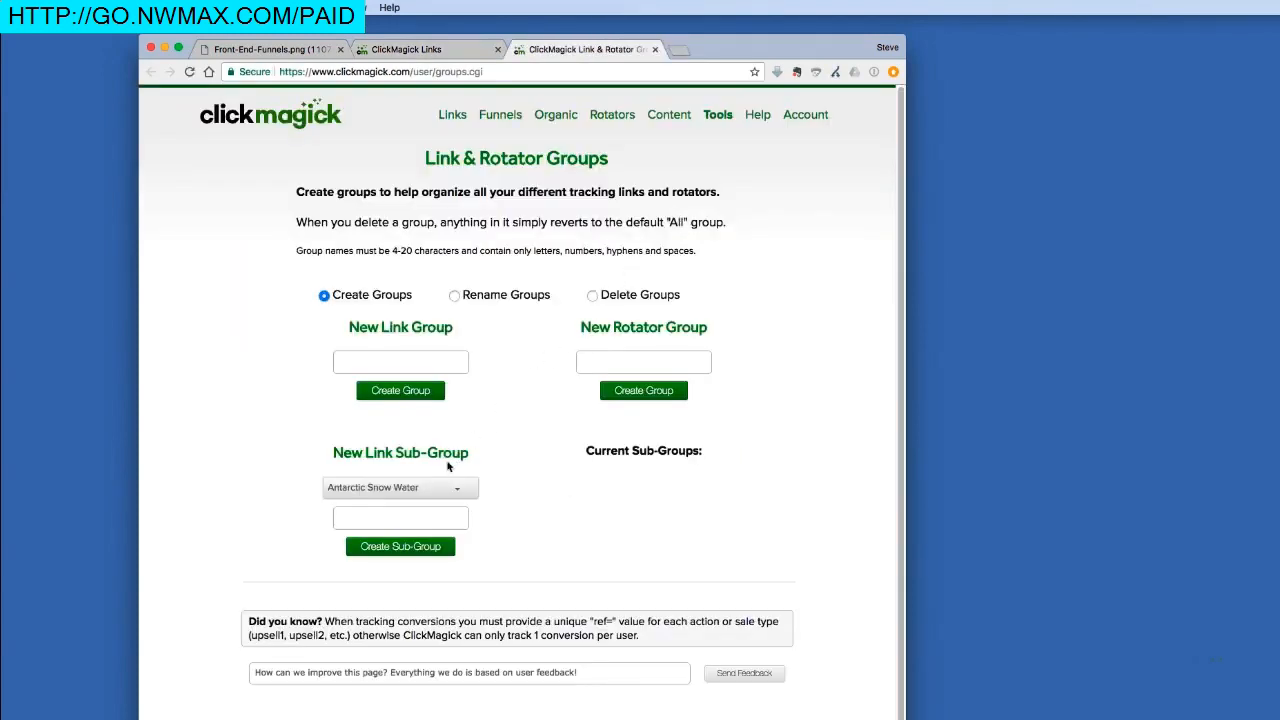
left_click(387, 518)
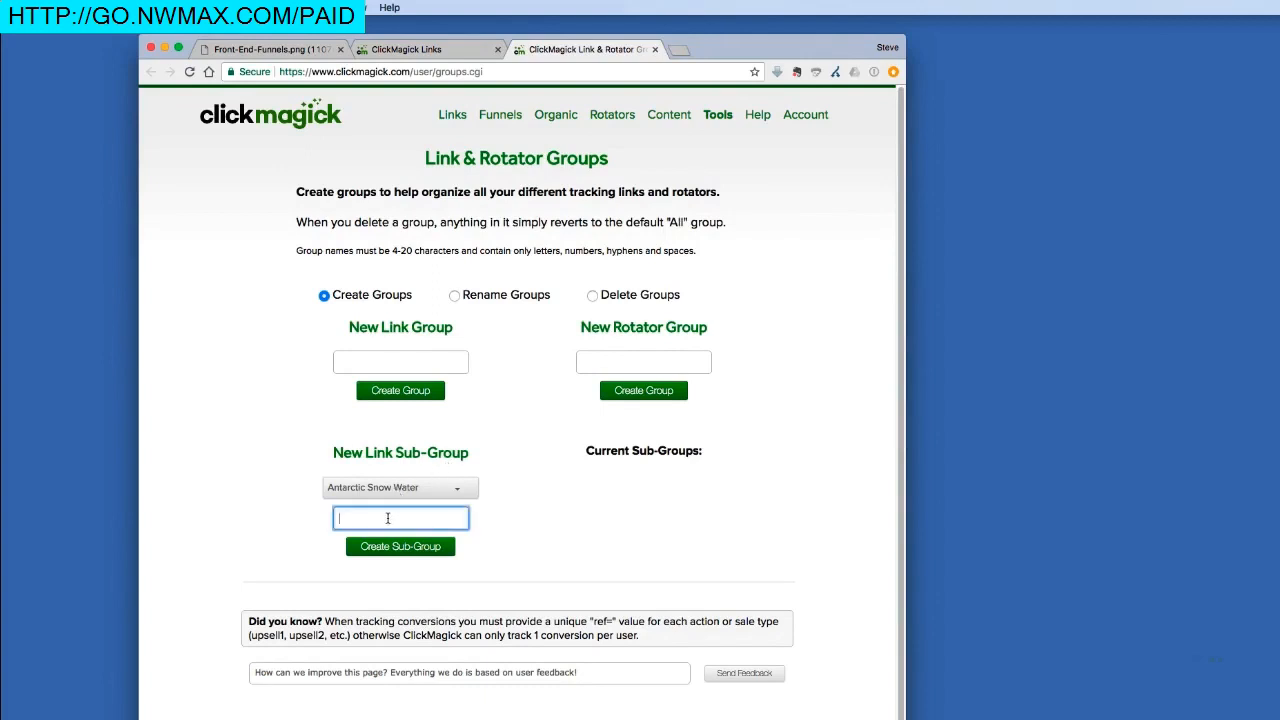
type("Entry Links - ASW")
left_click(374, 548)
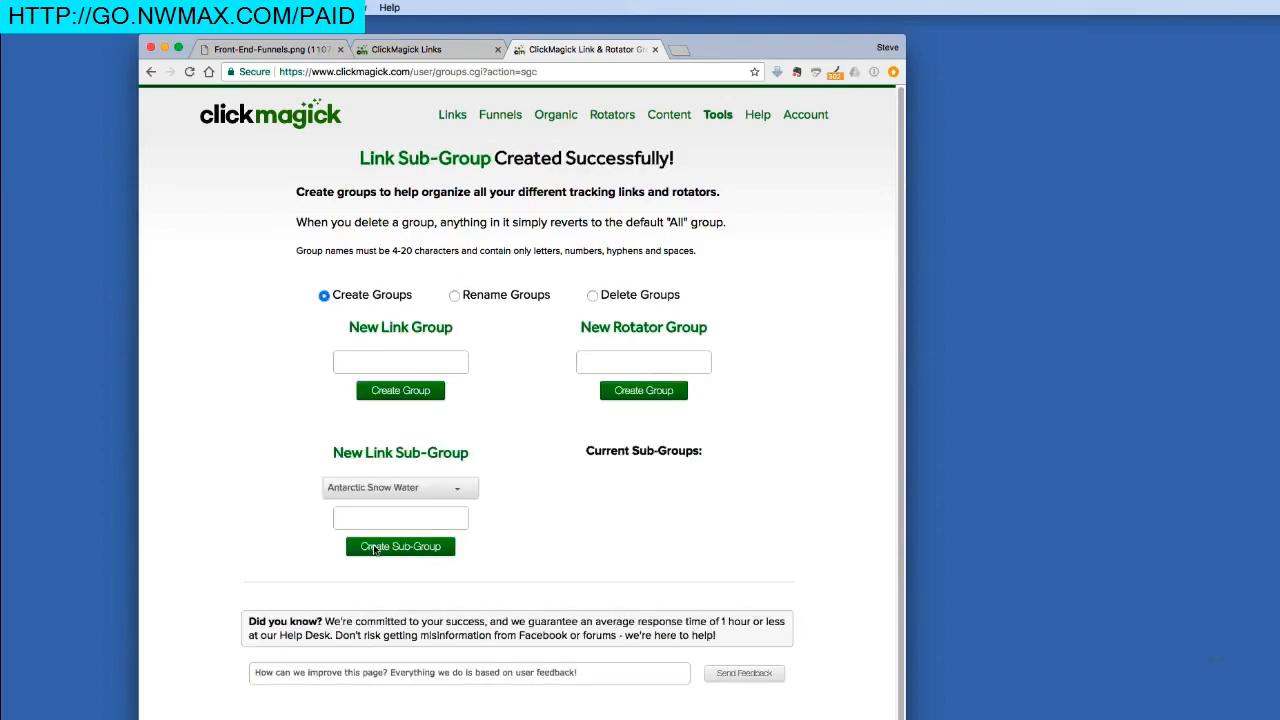
left_click(477, 48)
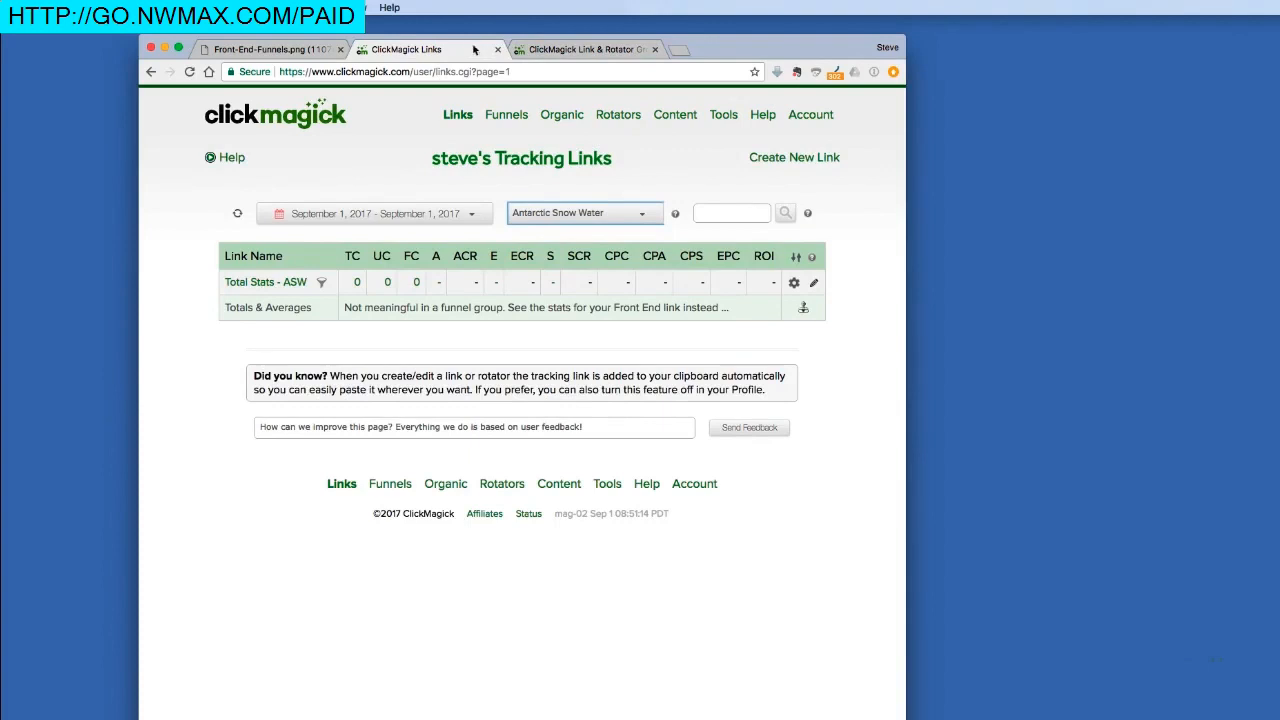
Reload Links and filter to the empty Antarctic Snow Water > Entry Links sub-group.
left_click(236, 214)
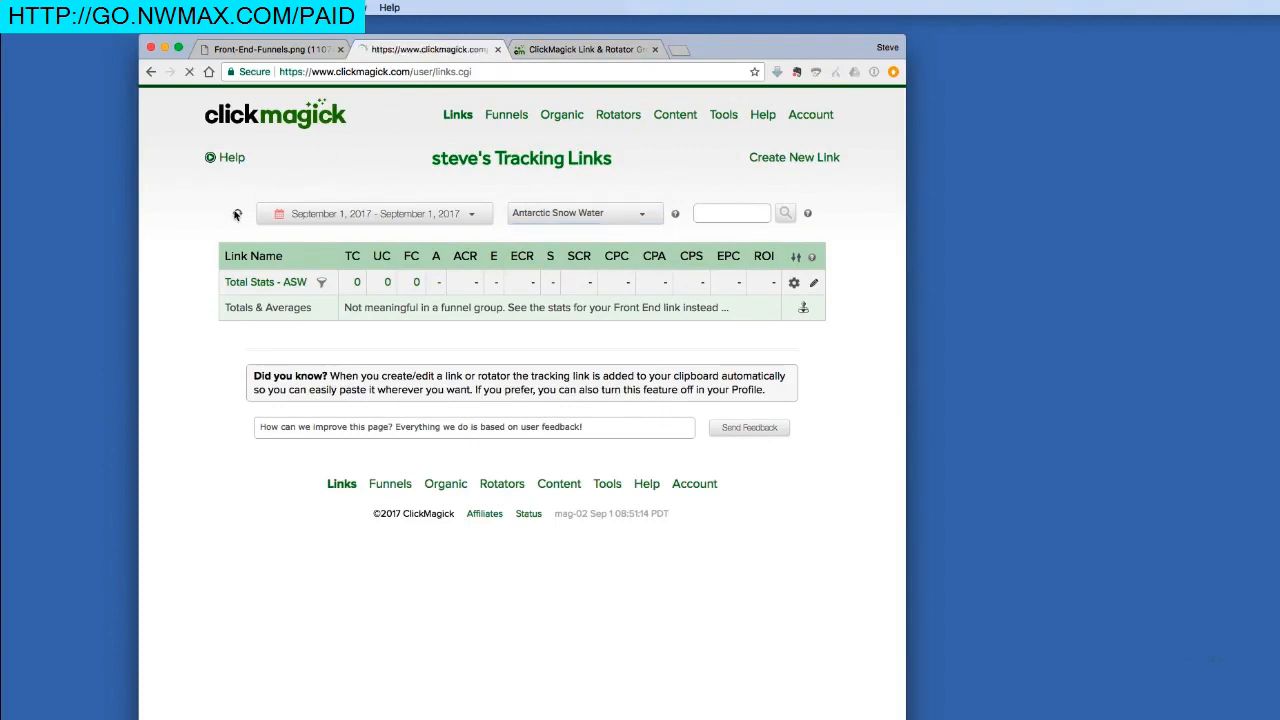
left_click(571, 213)
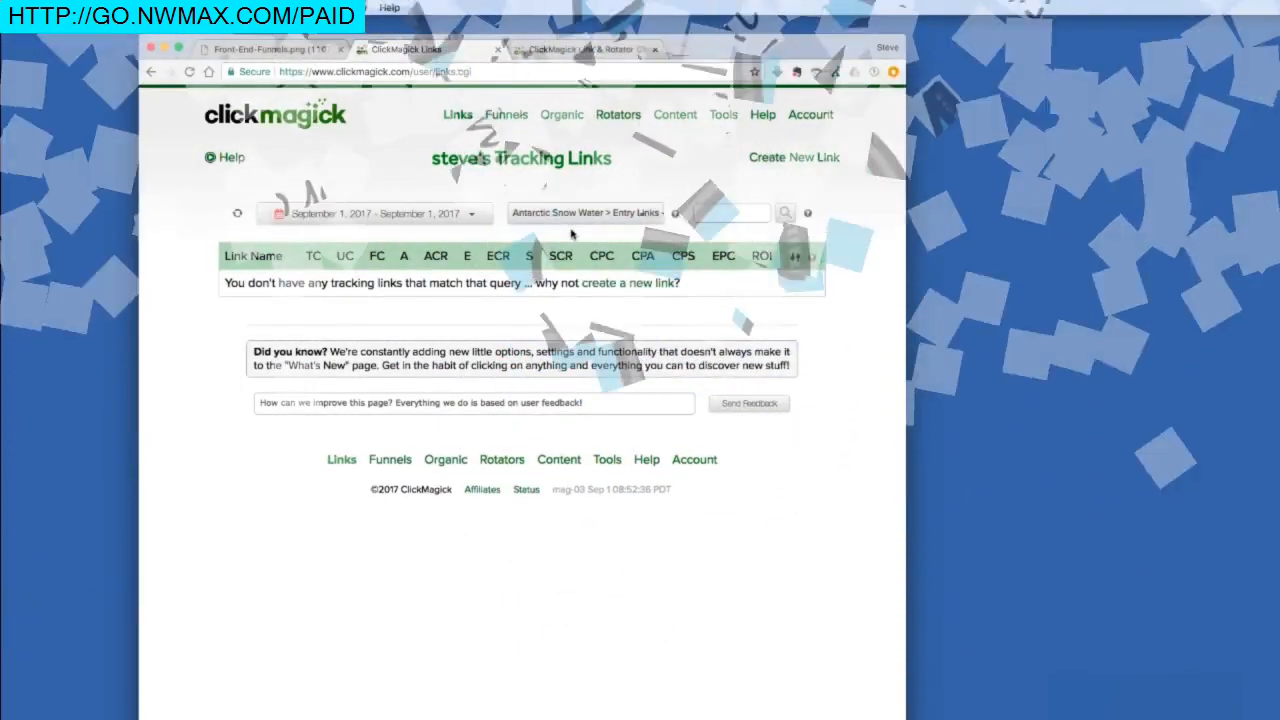
left_click(277, 52)
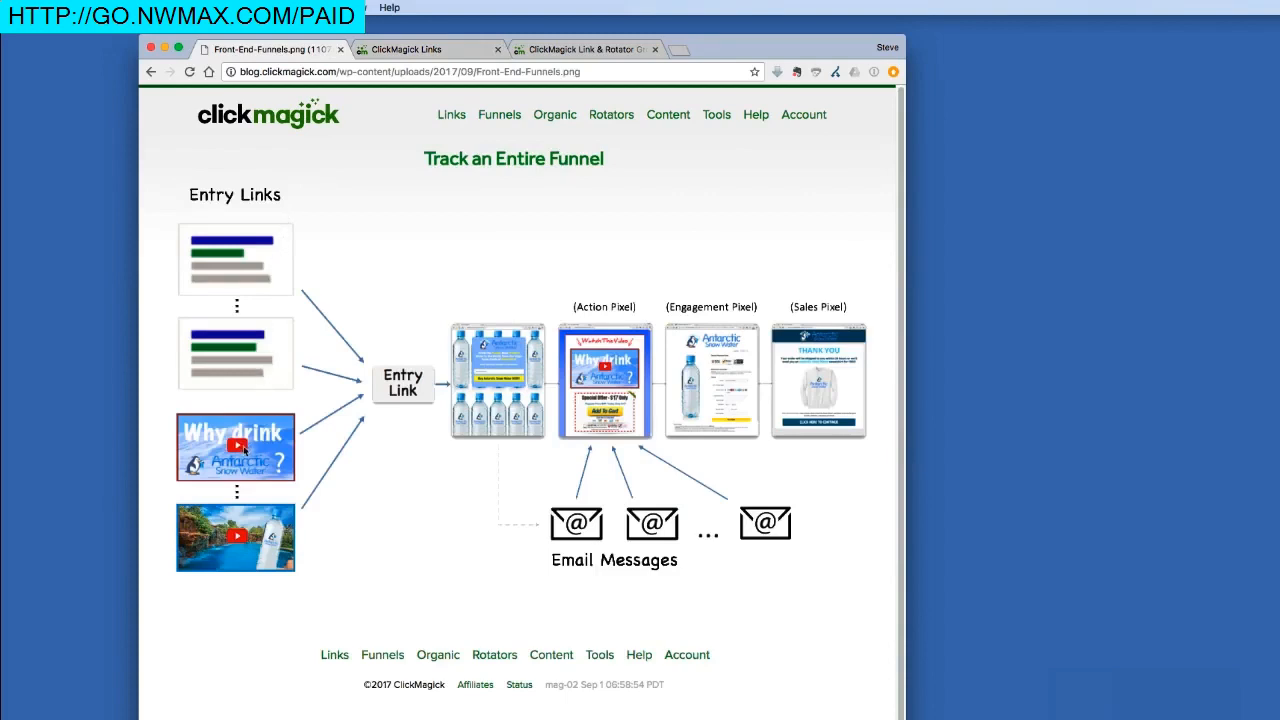
Return to the empty Entry Links list and bring up the Create New Link choices.
left_click(460, 49)
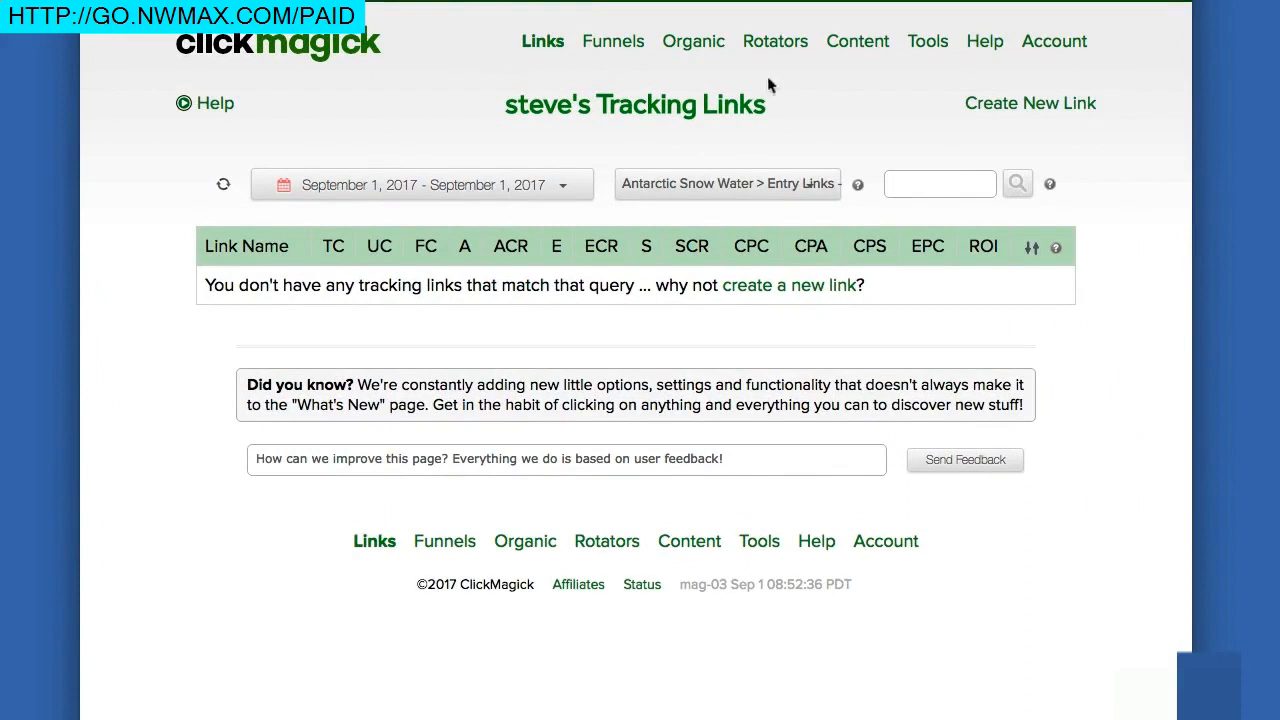
mouse_move(1003, 110)
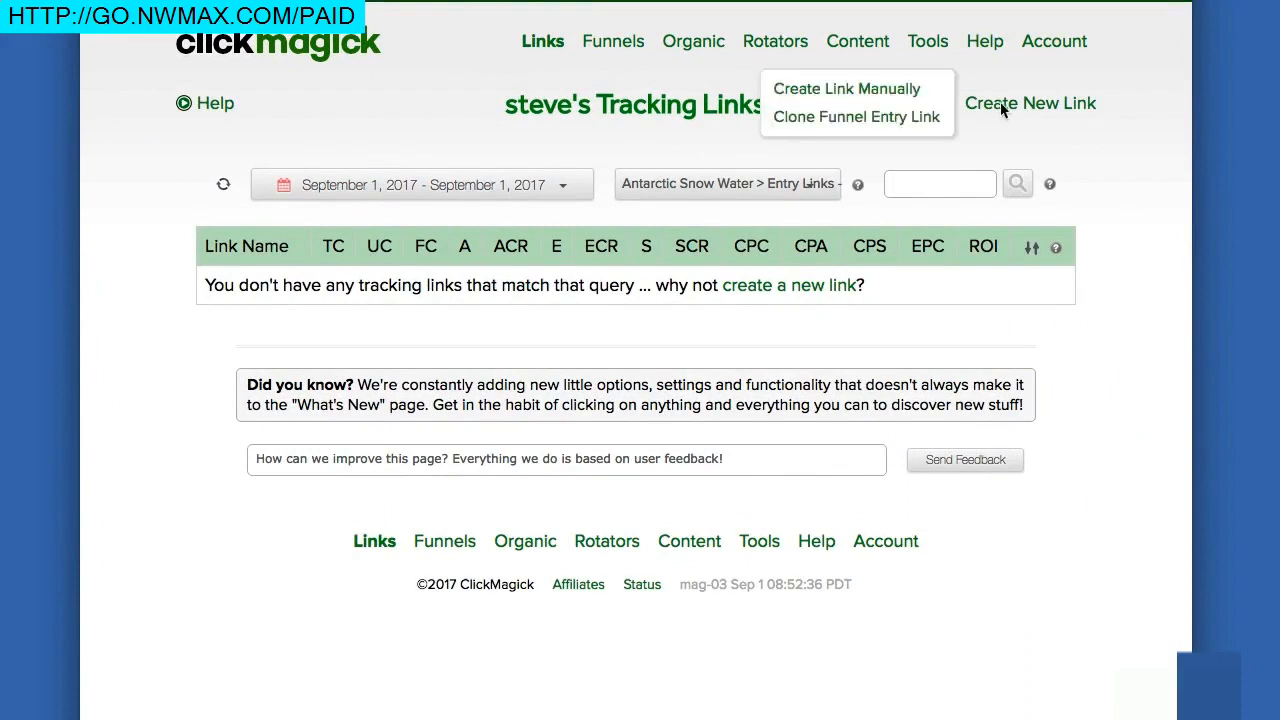
left_click(899, 120)
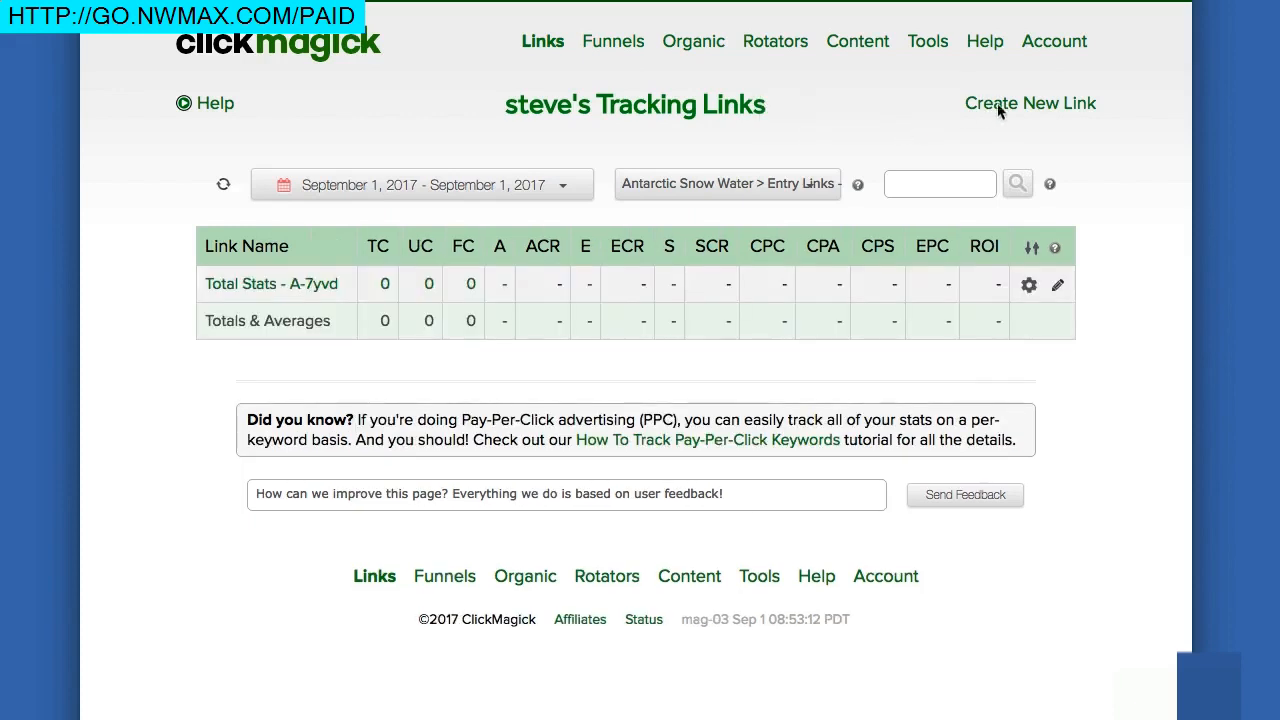
left_click(918, 118)
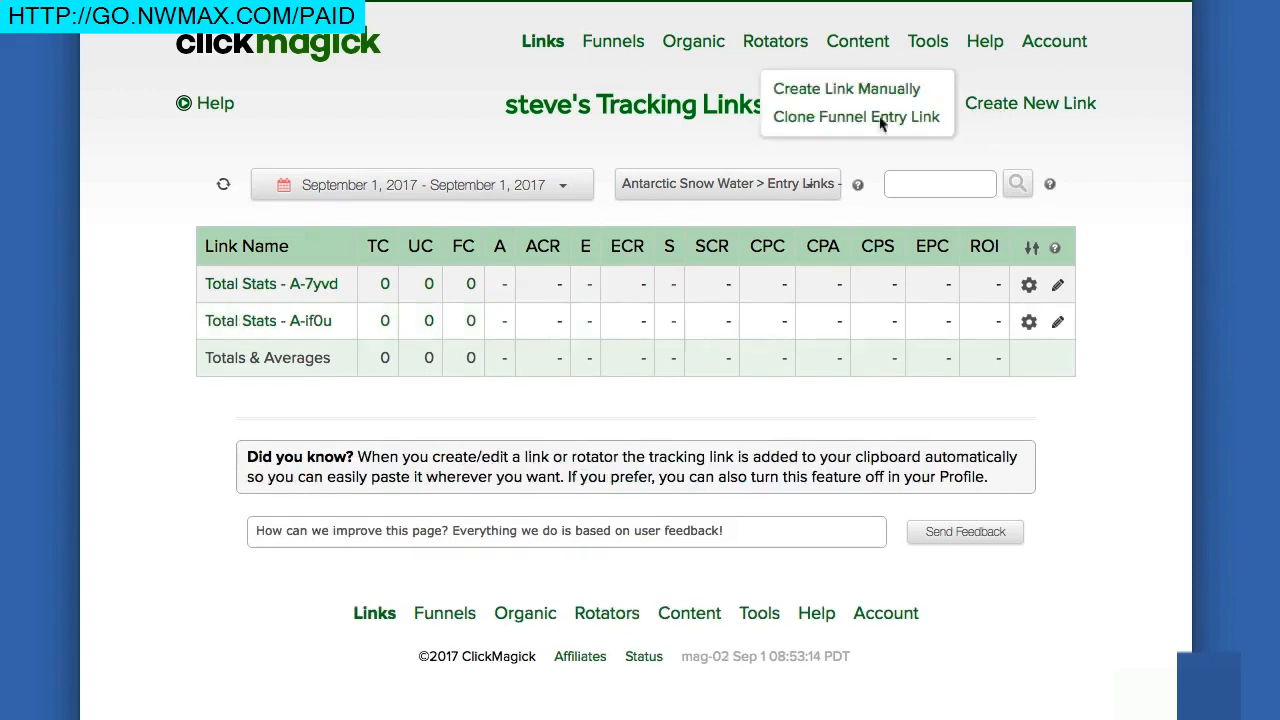
left_click(880, 120)
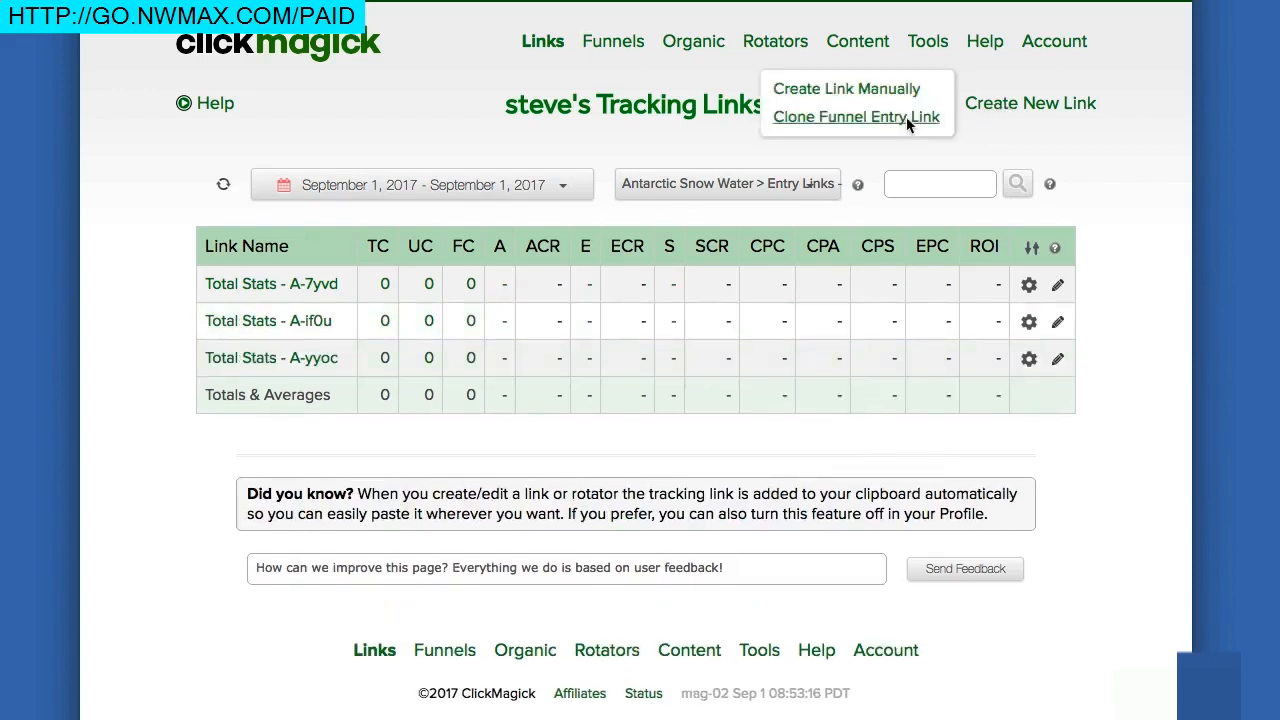
left_click(908, 120)
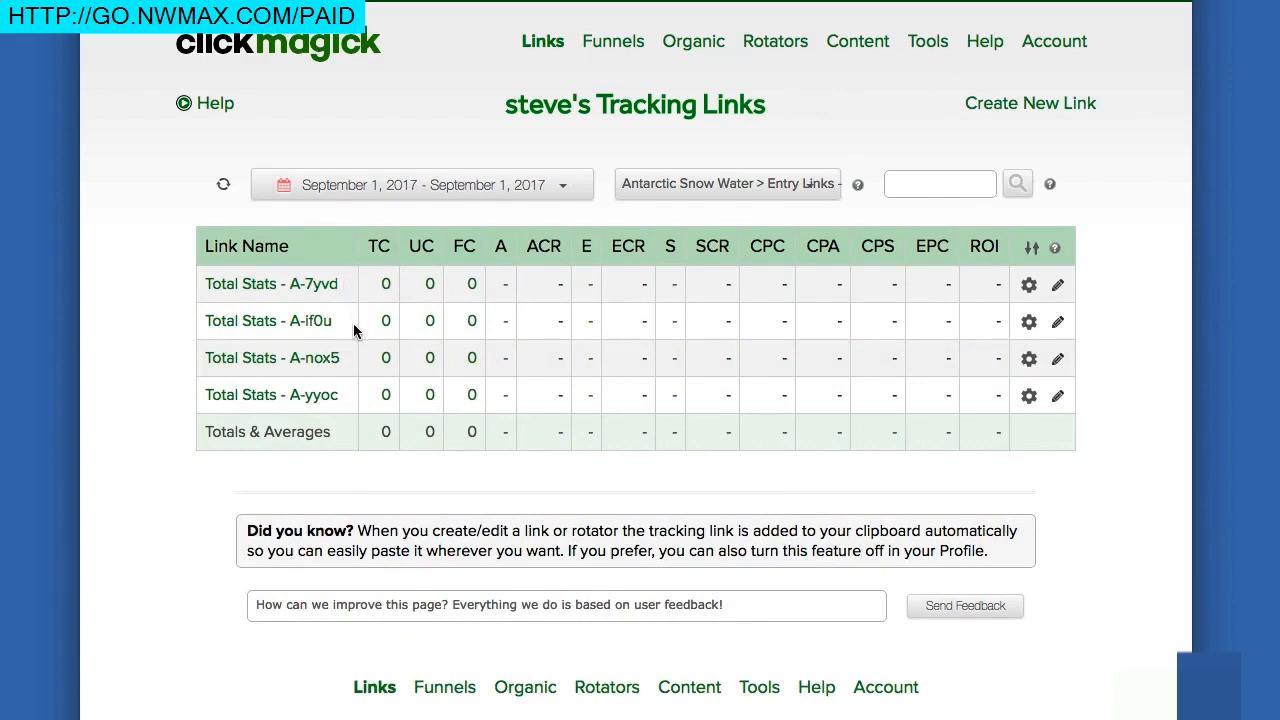
left_click(310, 288)
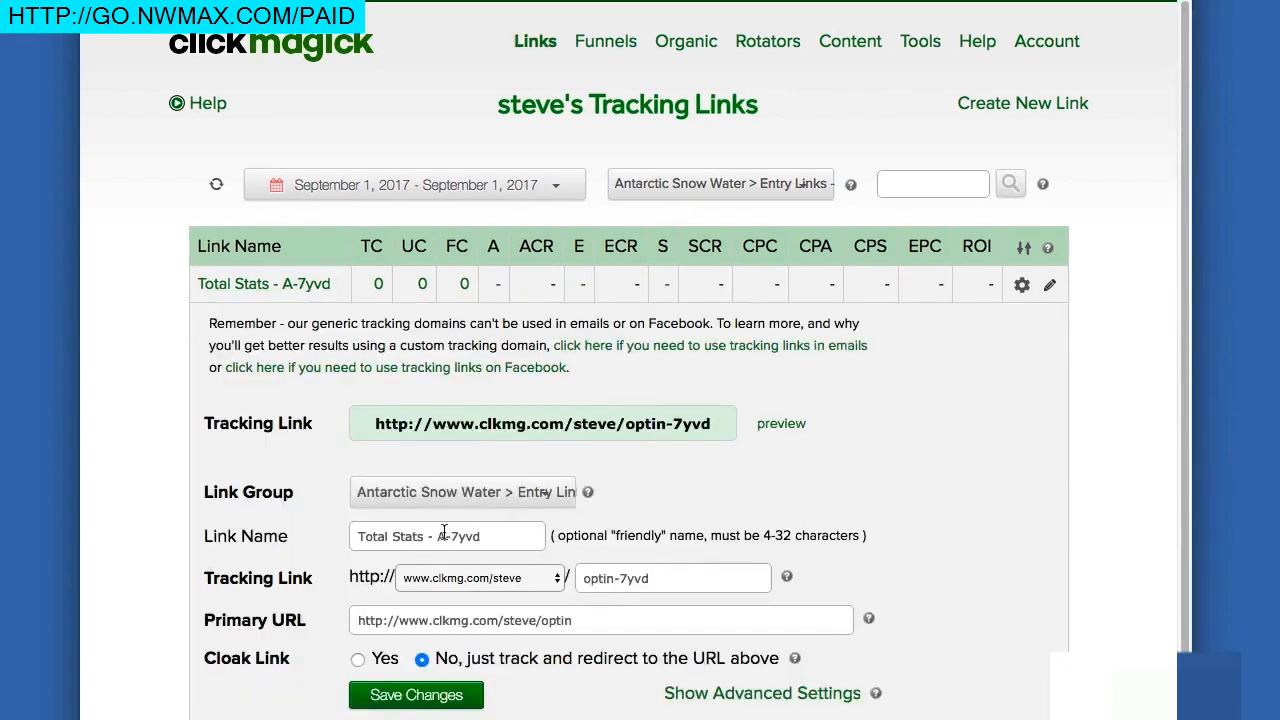
Rename the first two entry links to Total Stats - Ad 1 and Total Stats - Ad 2.
left_click_drag(436, 536, 497, 536)
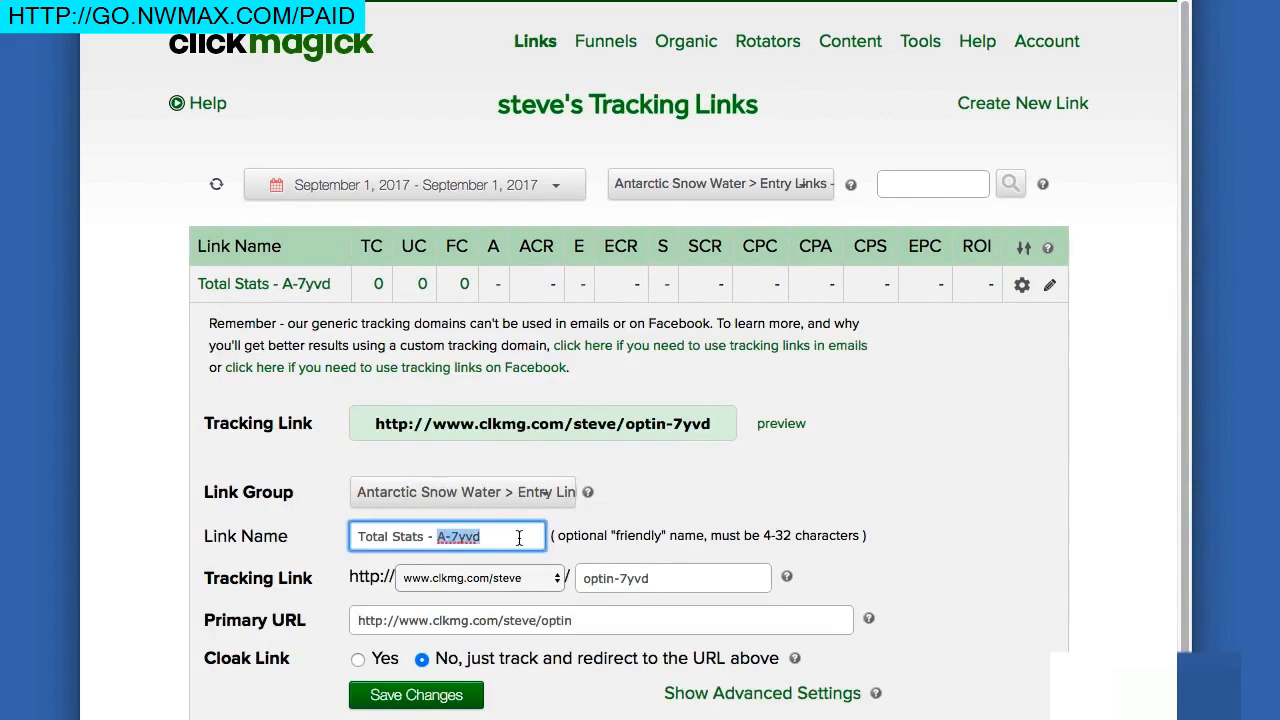
type("Ad 1")
left_click(440, 692)
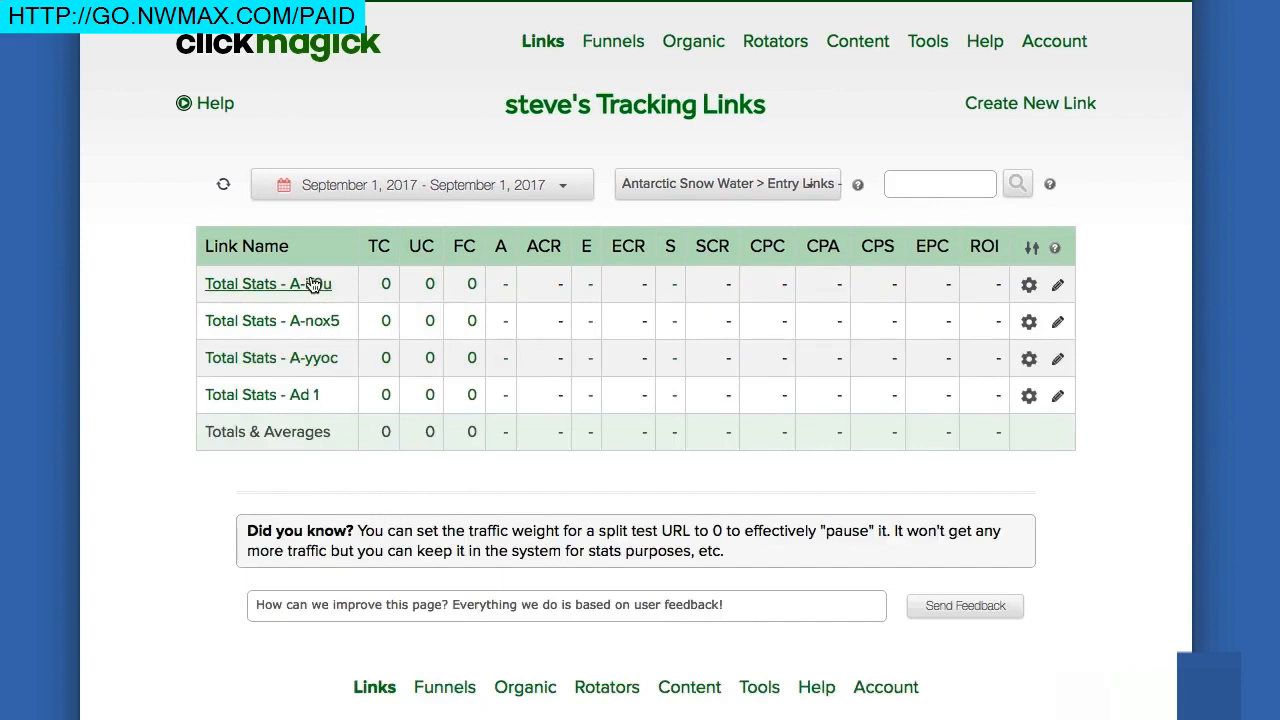
left_click(312, 285)
left_click(433, 536)
left_click_drag(433, 536, 486, 536)
key("BackSpace")
type("Ad 2")
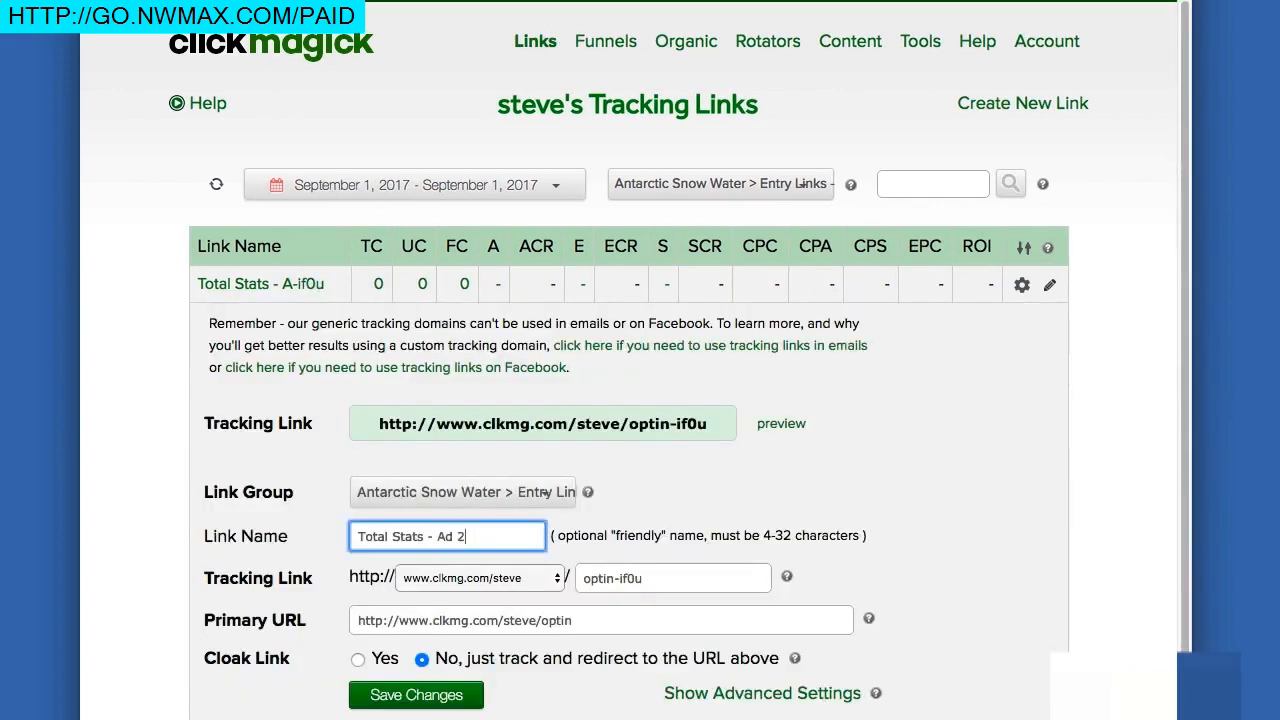
left_click(438, 694)
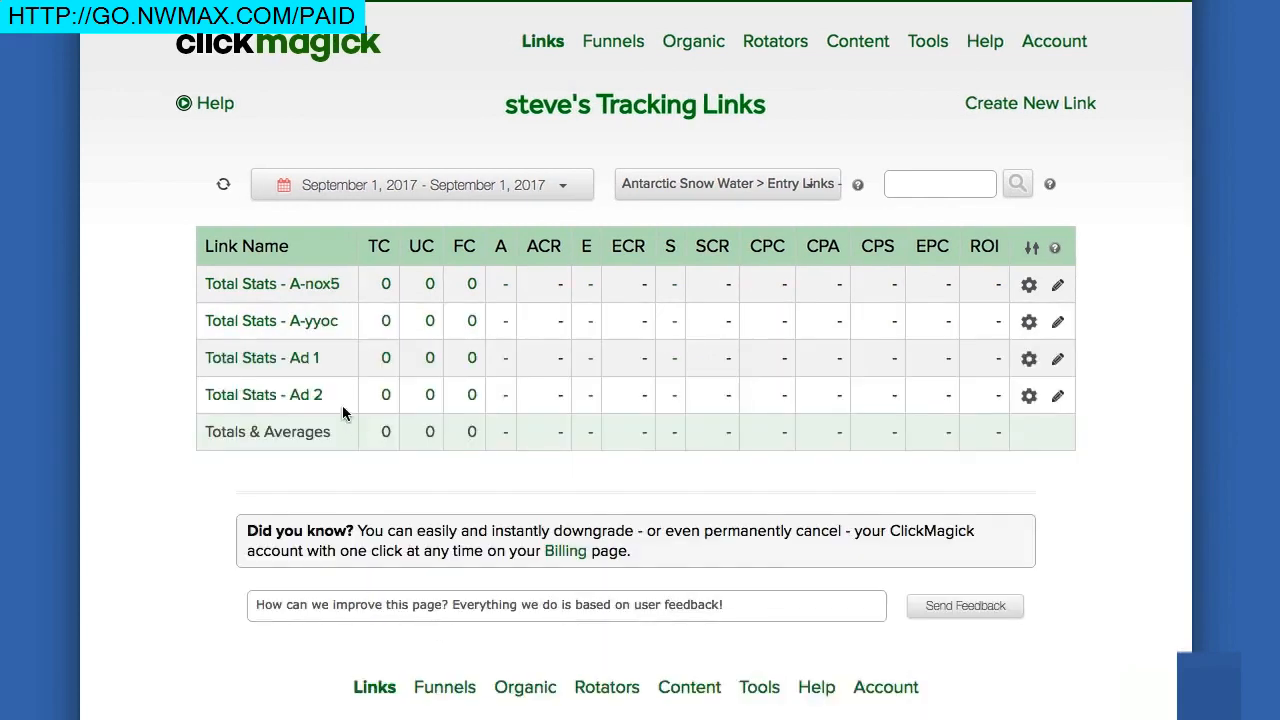
Rename the other two entry links to Total Stats - Vid 1 and Total Stats - Vid 2.
left_click(326, 288)
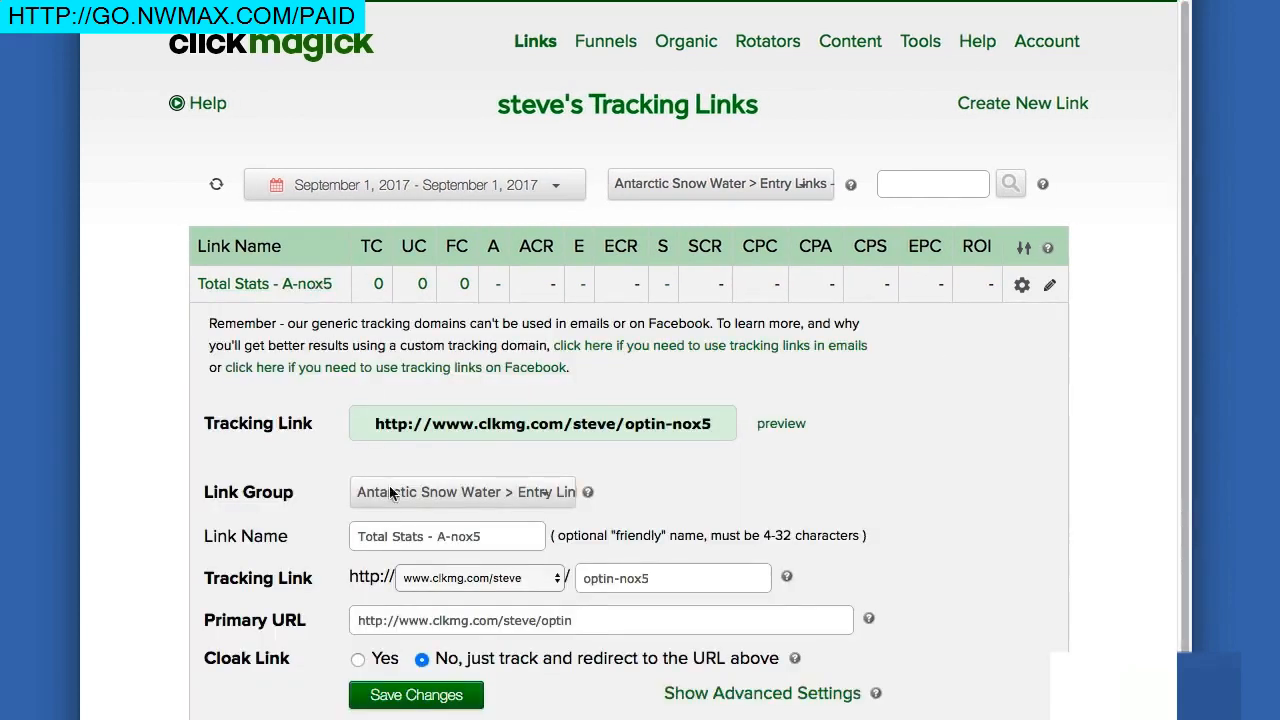
left_click_drag(433, 536, 481, 536)
type("Vid 1")
left_click(431, 700)
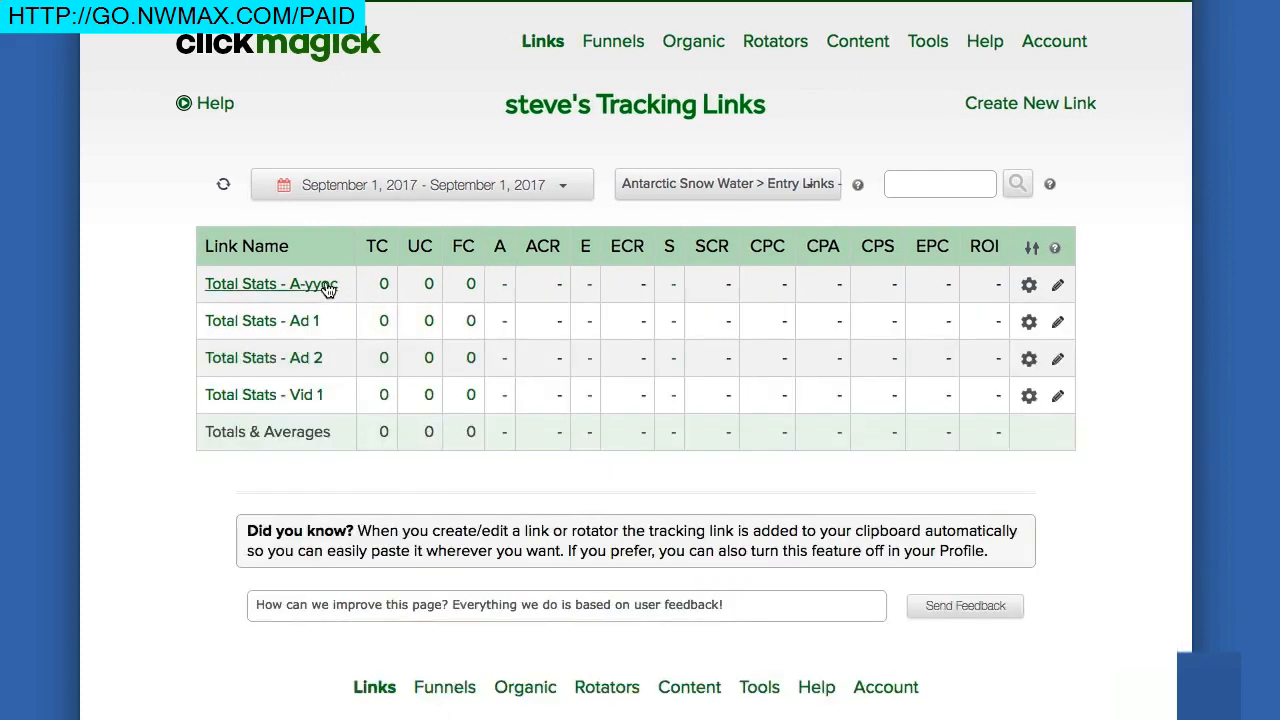
left_click(326, 287)
left_click_drag(436, 536, 532, 543)
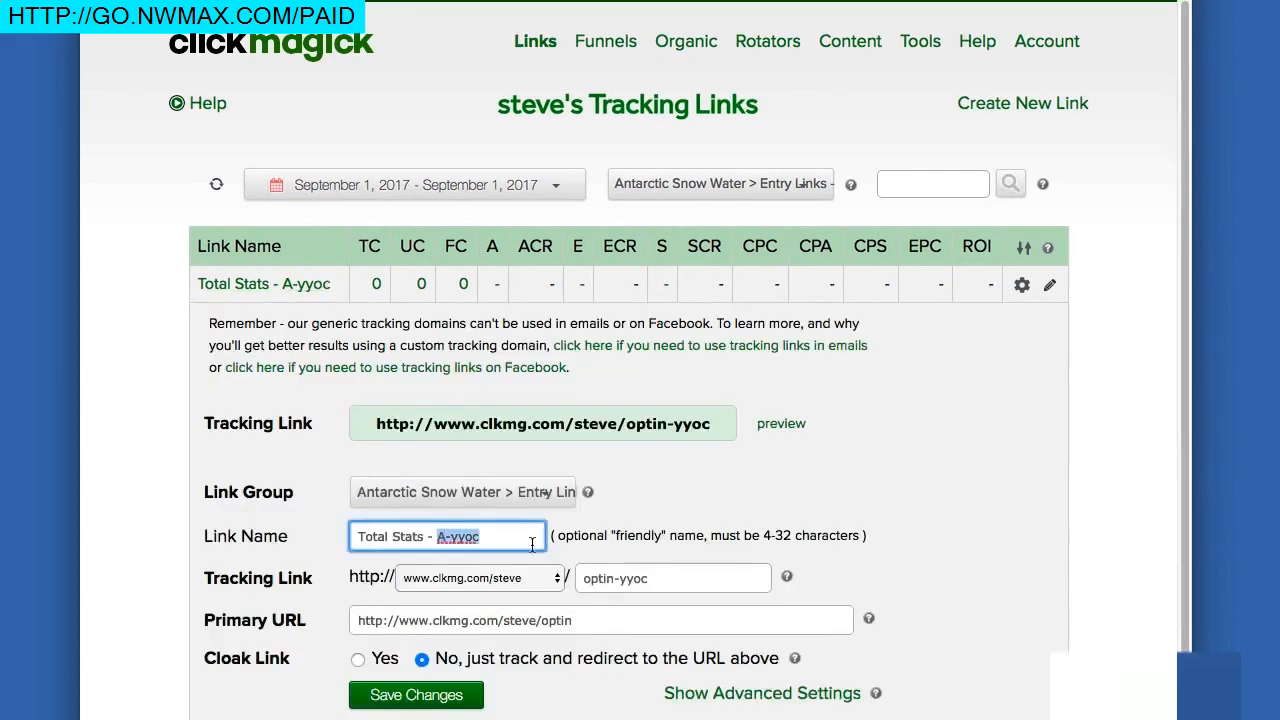
type("Vid 2")
left_click(432, 694)
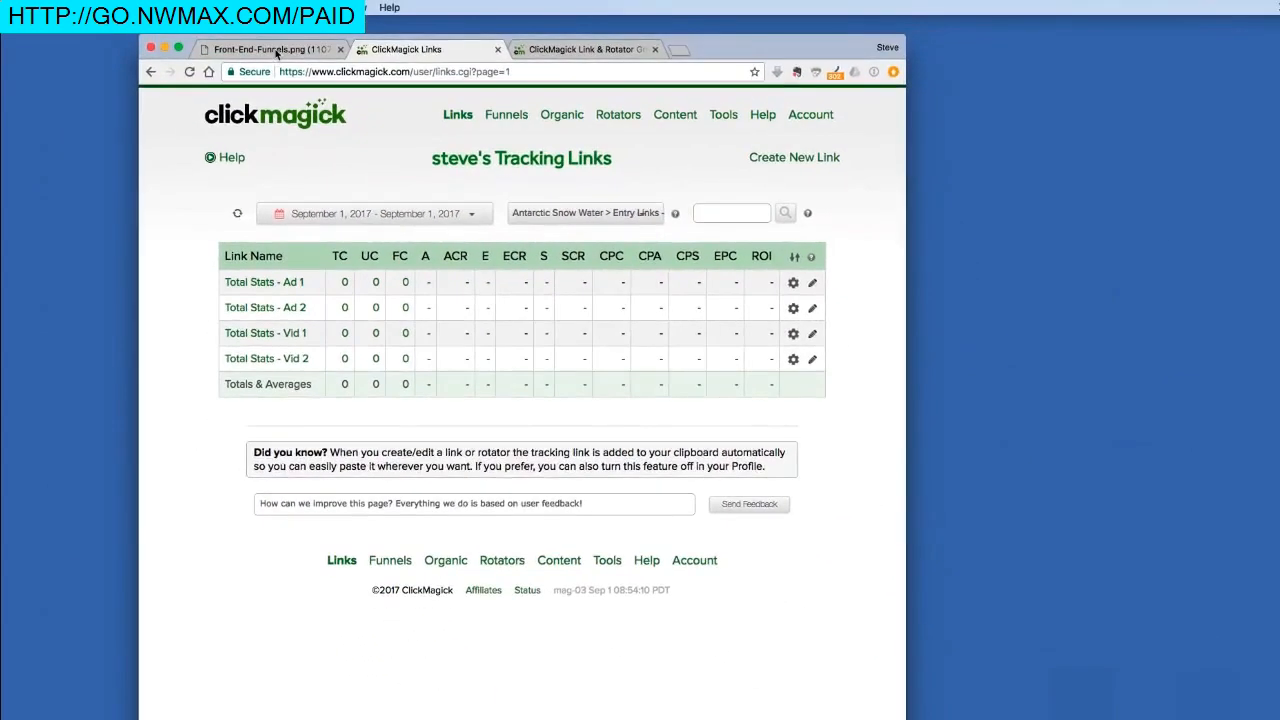
left_click(270, 49)
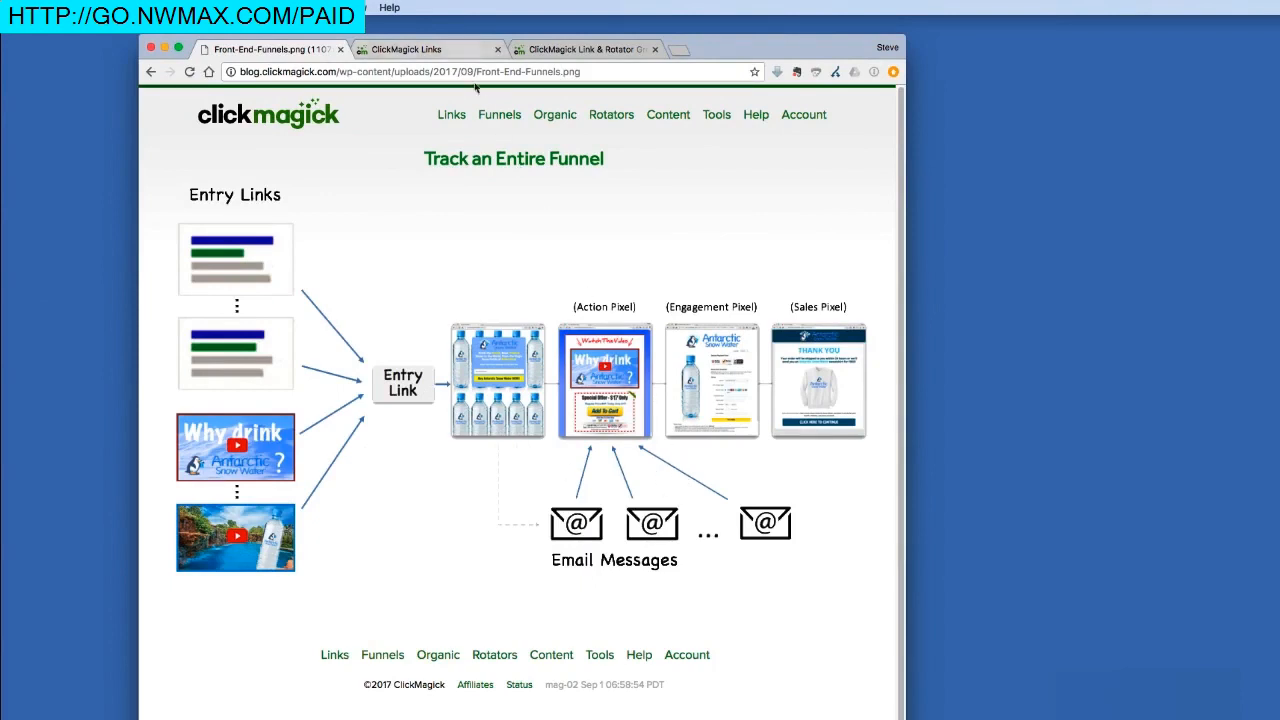
Filter the tracking links list to the Antarctic Snow Water group.
left_click(430, 49)
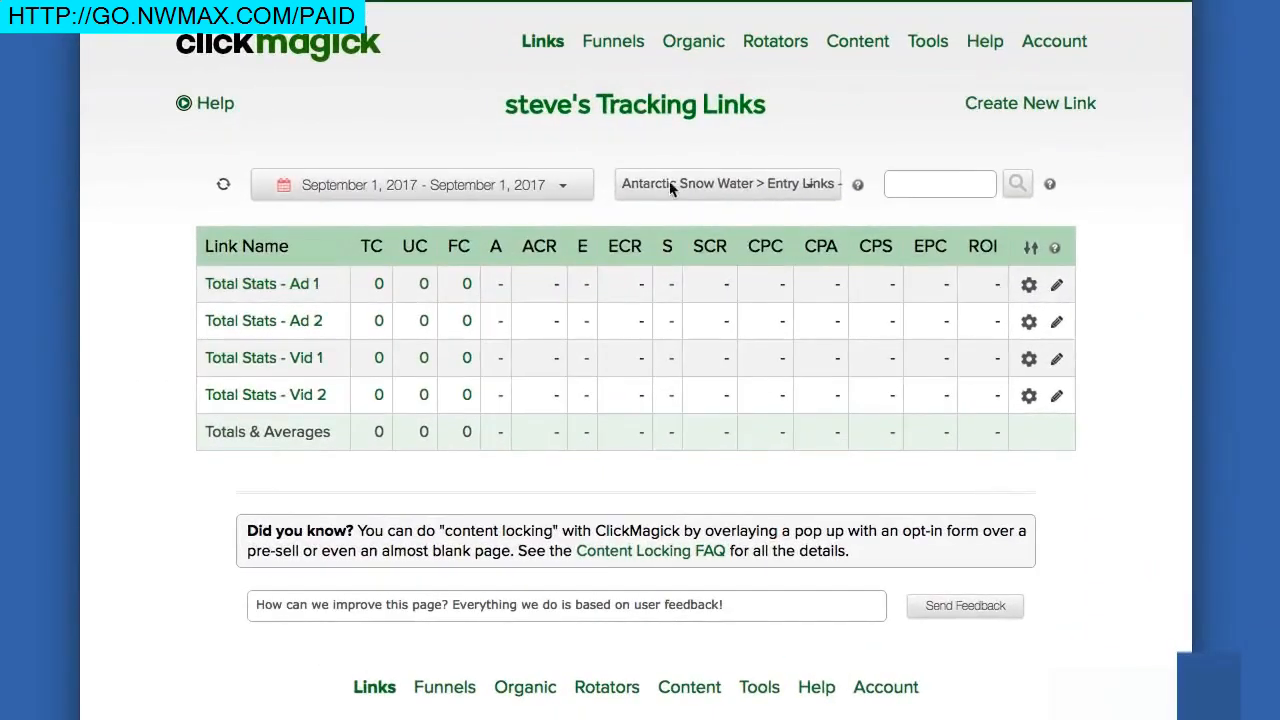
left_click(609, 198)
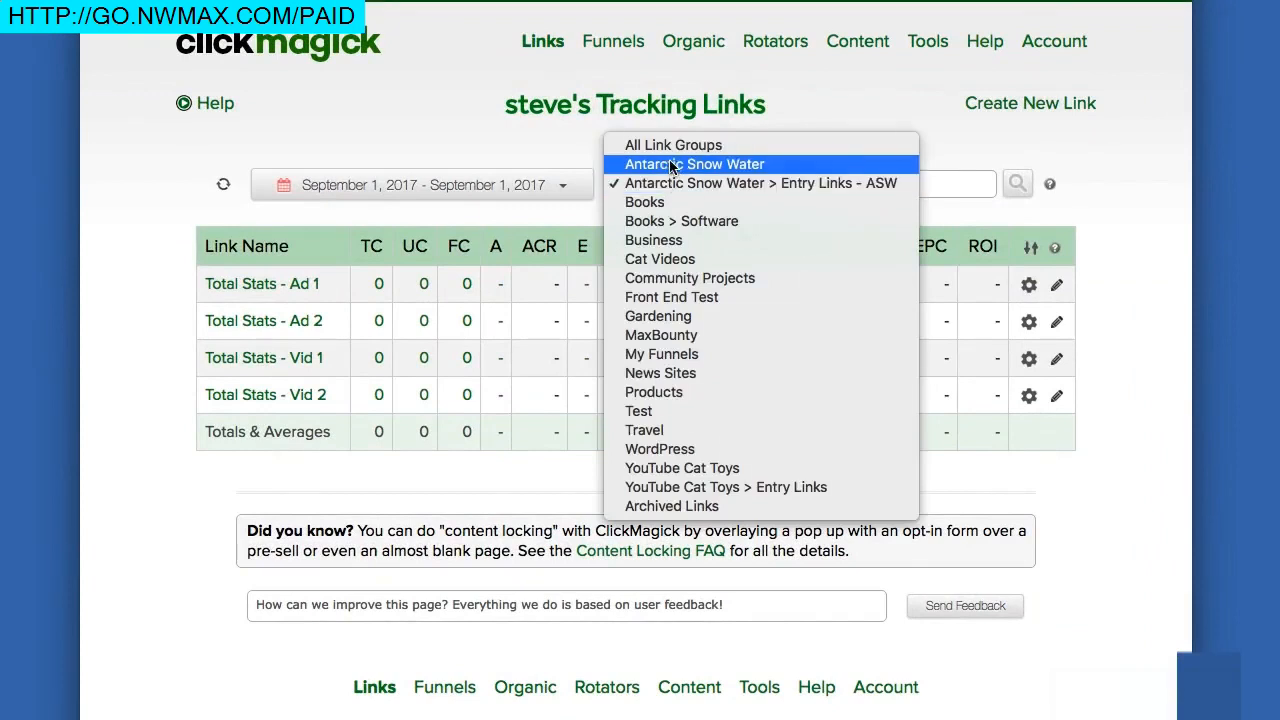
left_click(670, 166)
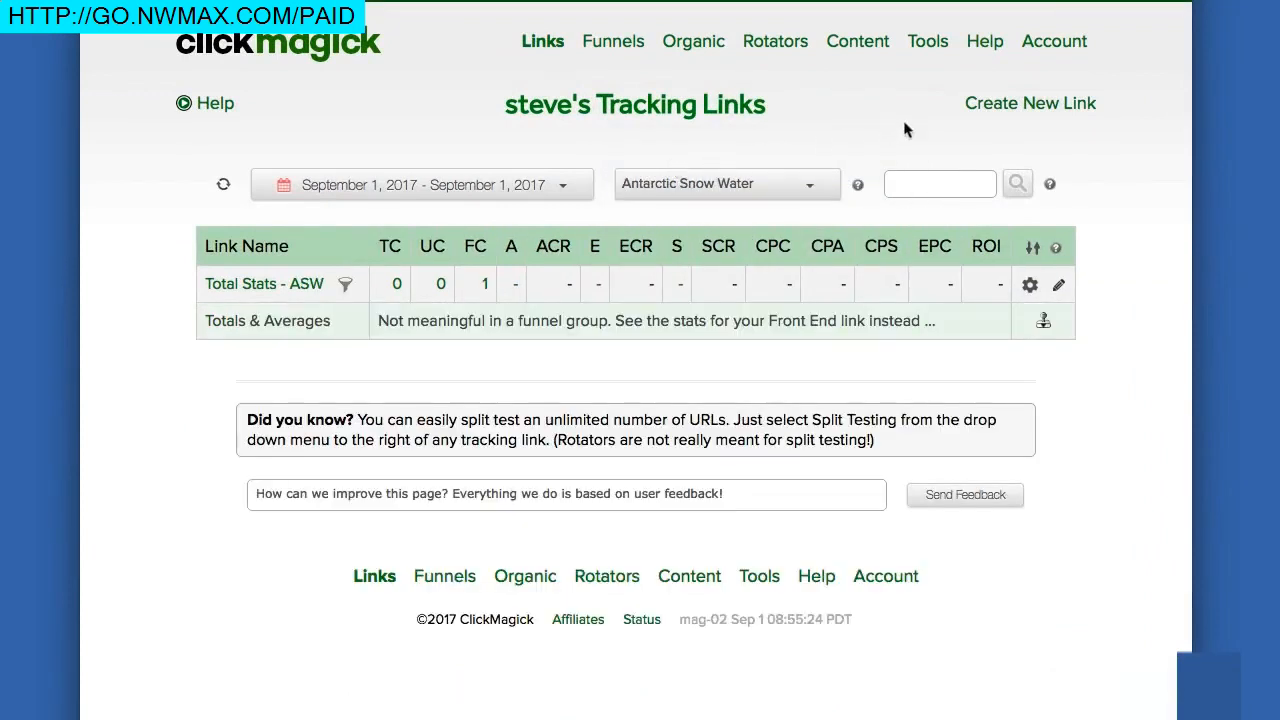
left_click(1018, 110)
left_click(446, 238)
type("A")
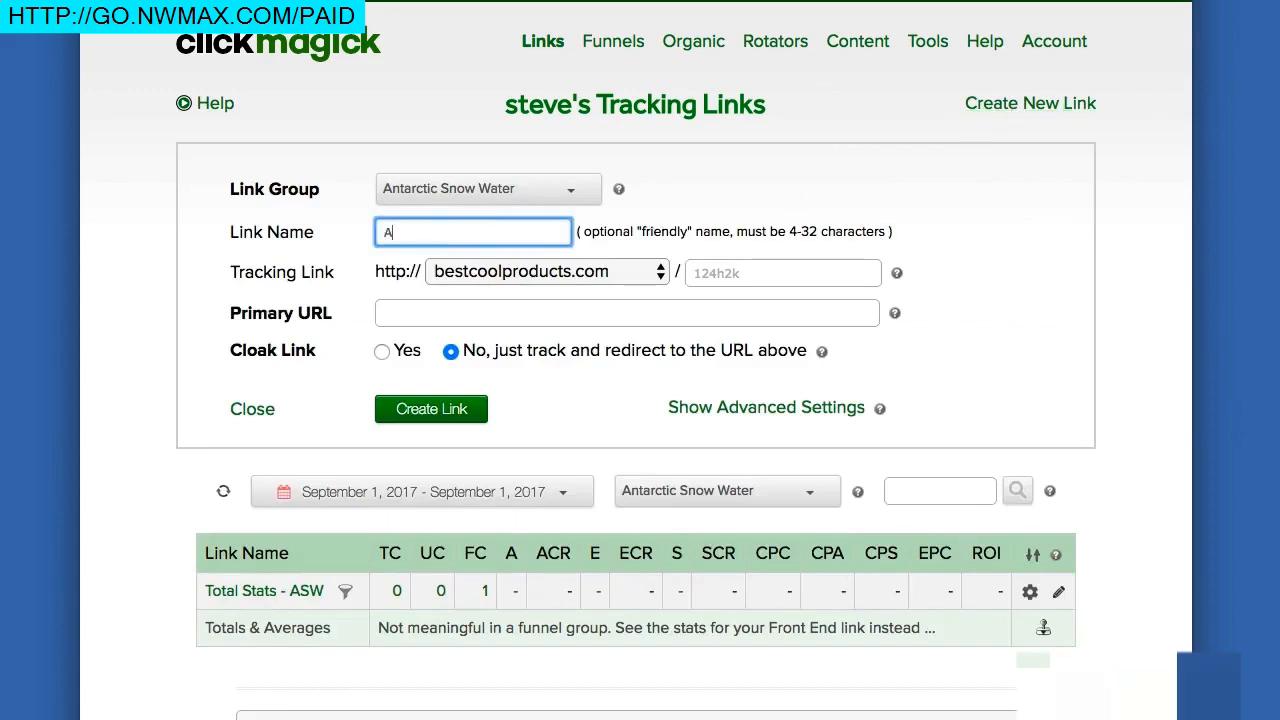
type("SW - Email")
type("1")
left_click(390, 314)
type("http://")
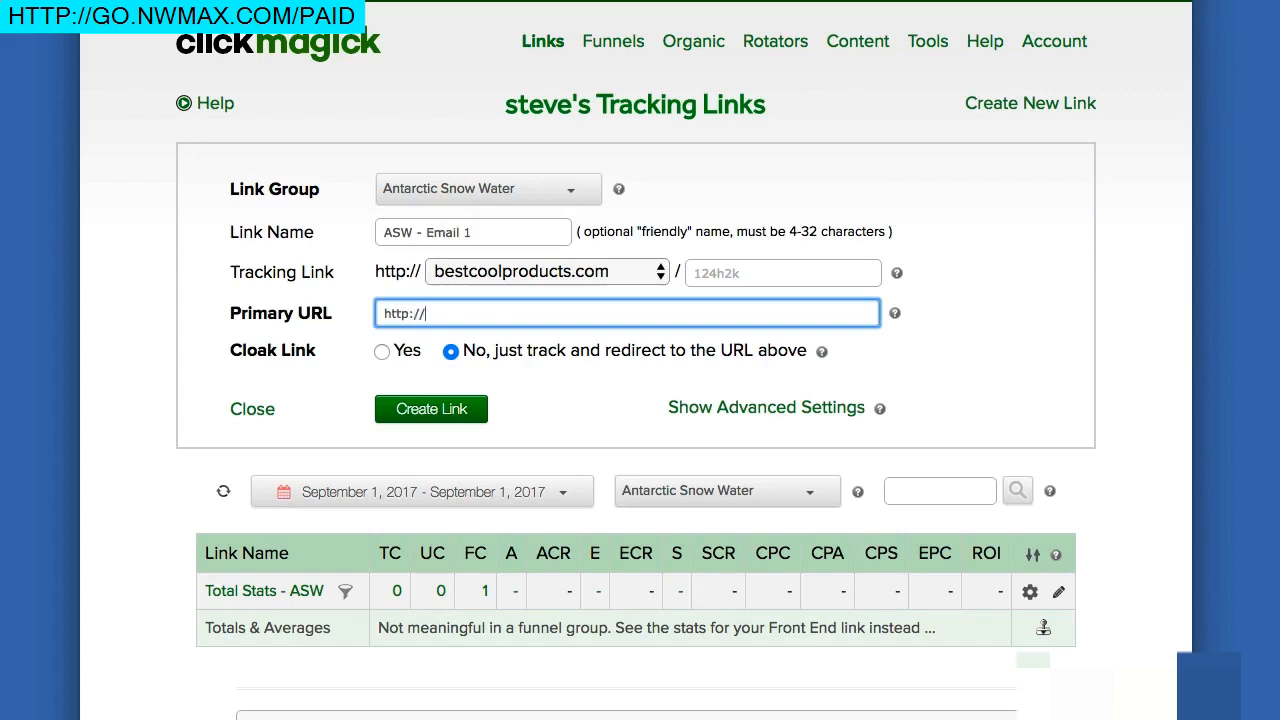
type("antarcticsnowwater.com/salesvid")
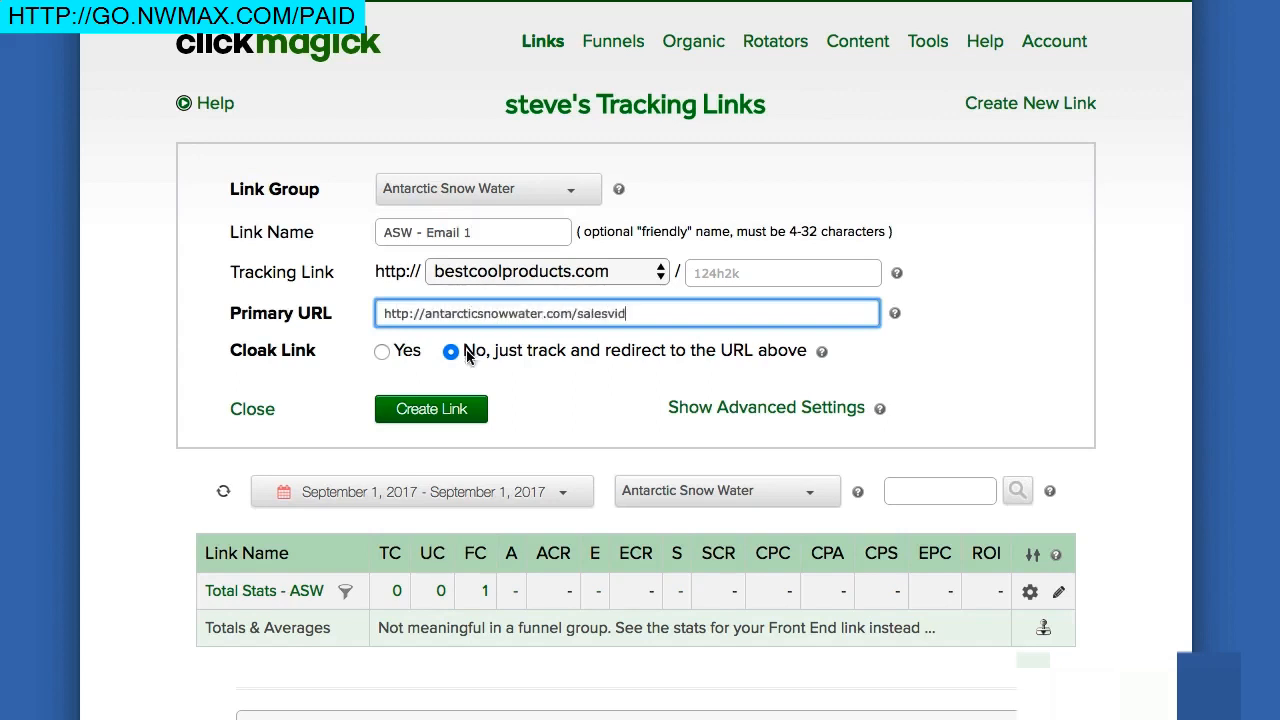
left_click(455, 411)
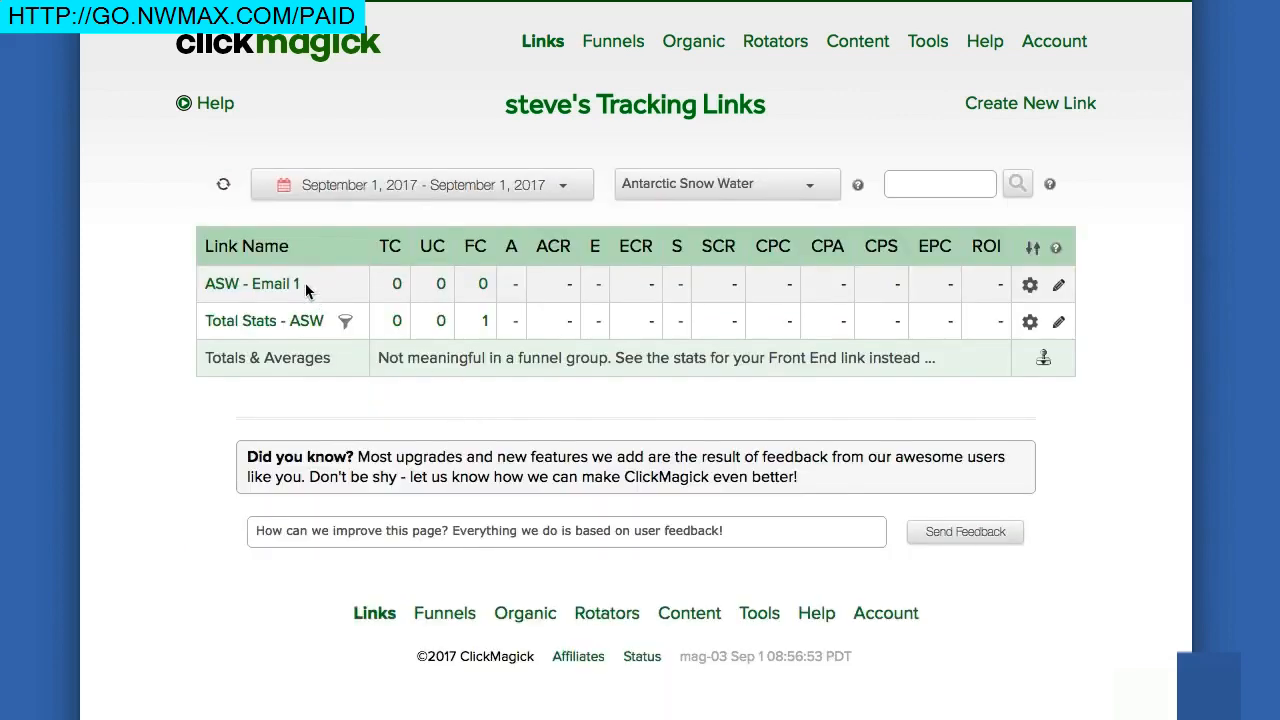
Create tracking link 'ASW - Email 2' pointing to antarcticsnowwater.com/salesvid.
left_click(997, 106)
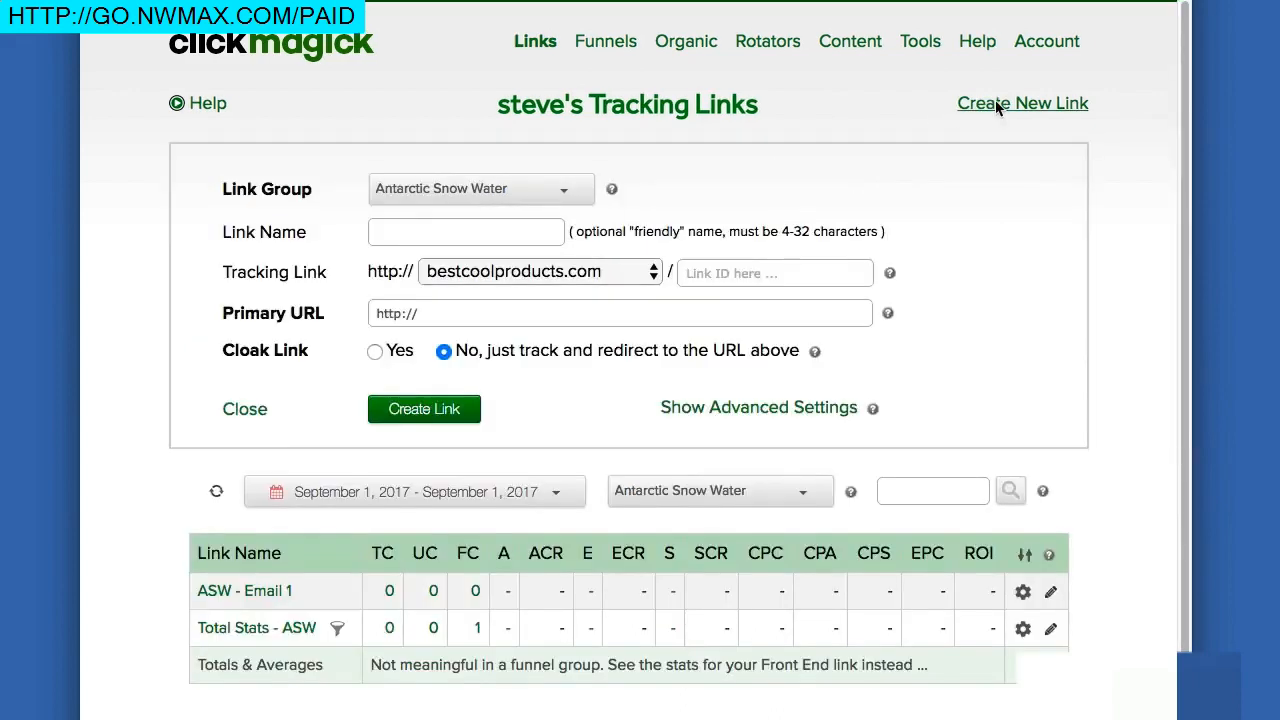
left_click(473, 235)
type("ASW - Email 2")
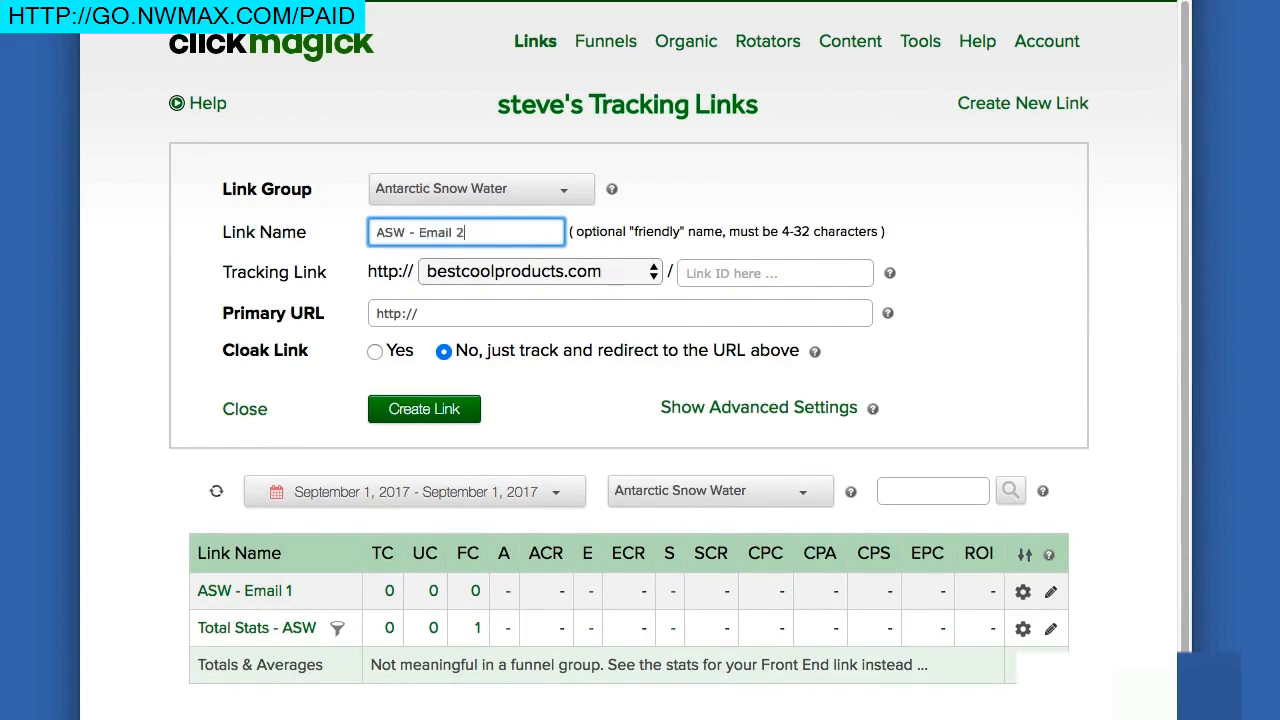
left_click(470, 313)
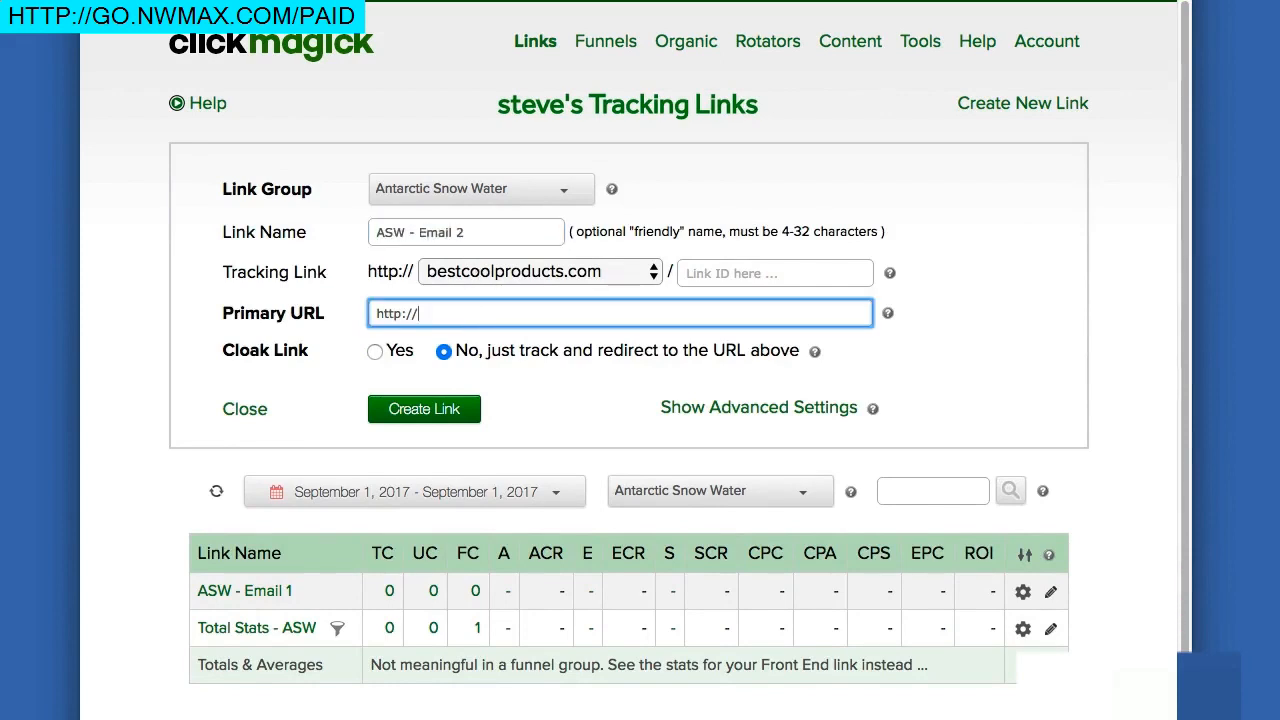
type("antarcticsnowwater.com/salesvid")
left_click(420, 406)
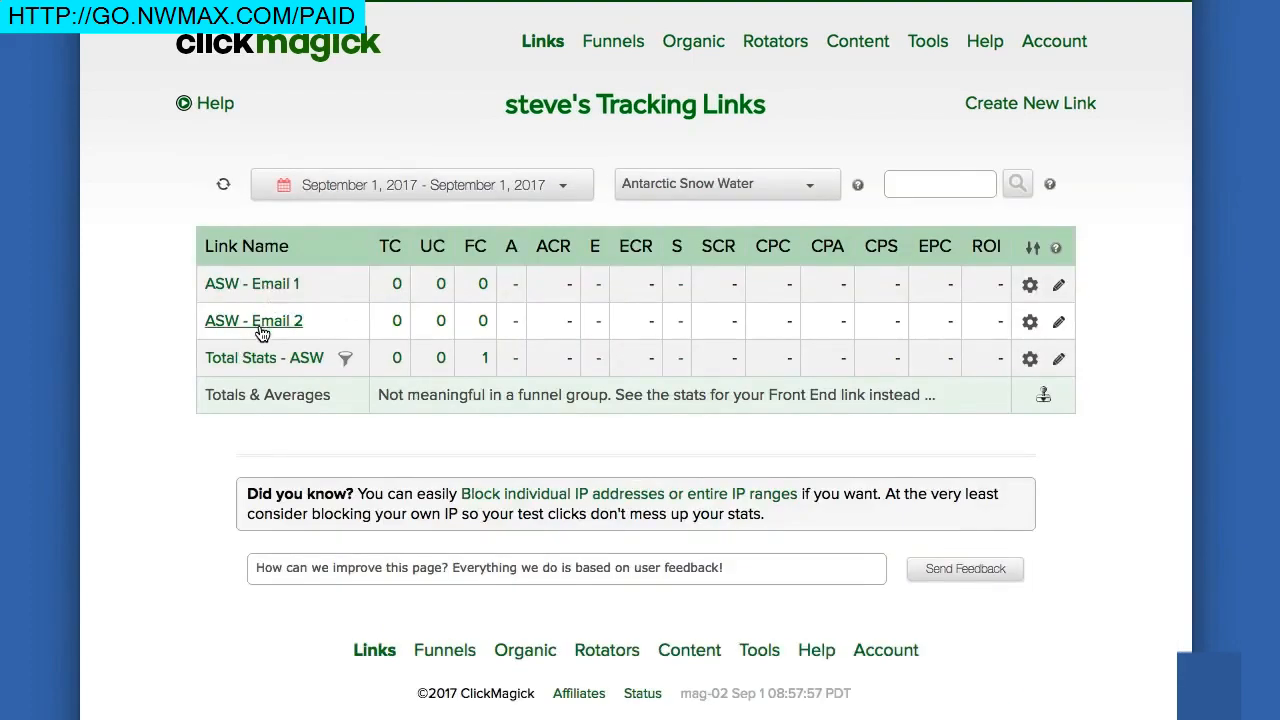
left_click(1058, 326)
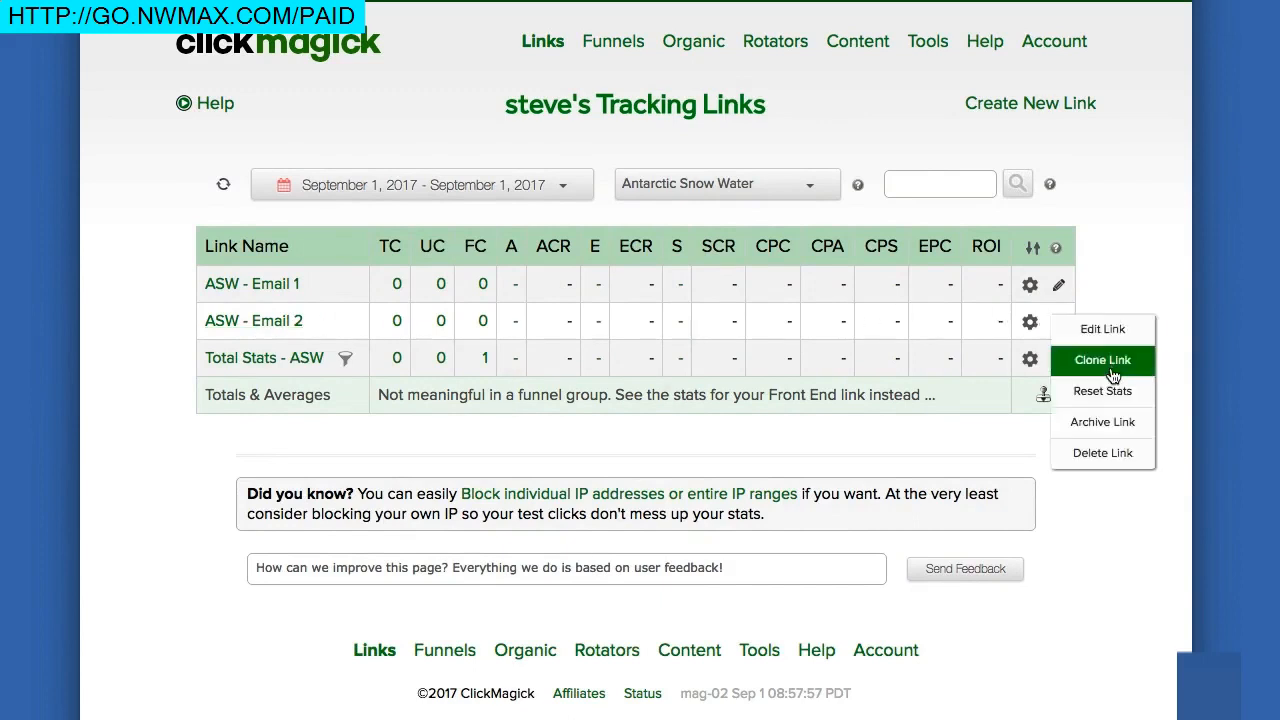
Dismiss the ASW - Email 2 link actions and view the Front-End-Funnels diagram again.
left_click(1121, 284)
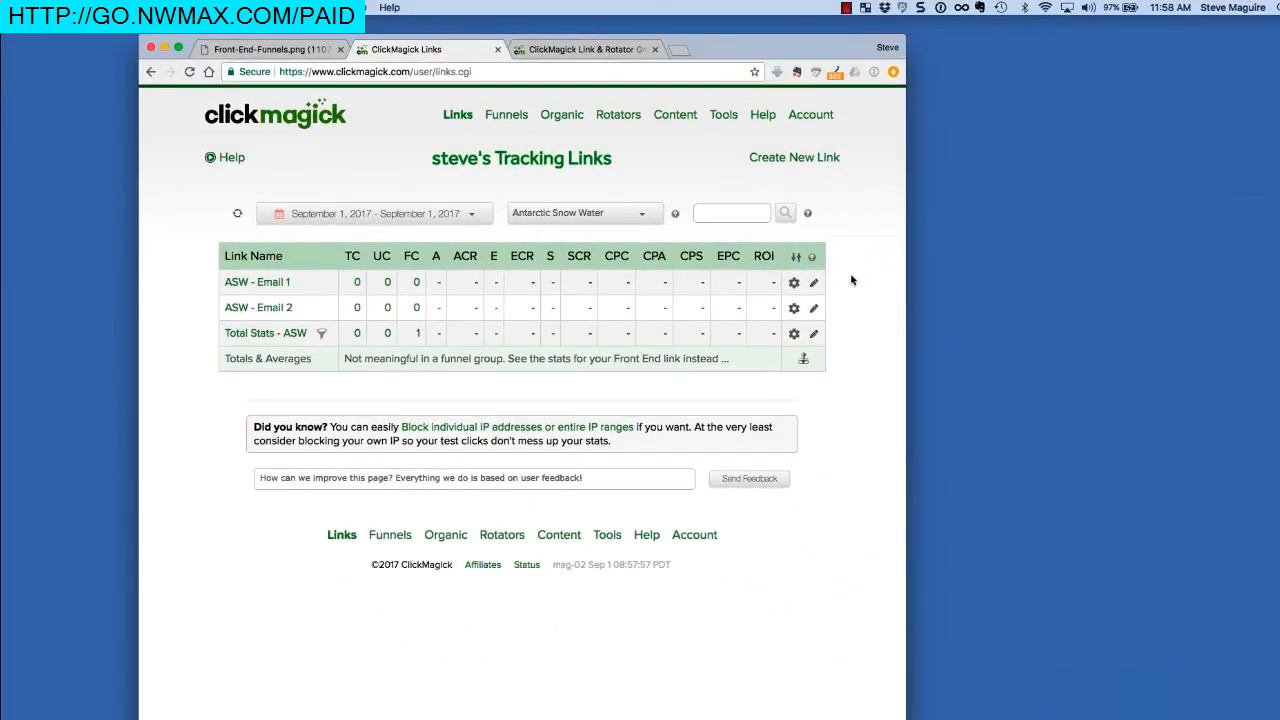
left_click(310, 52)
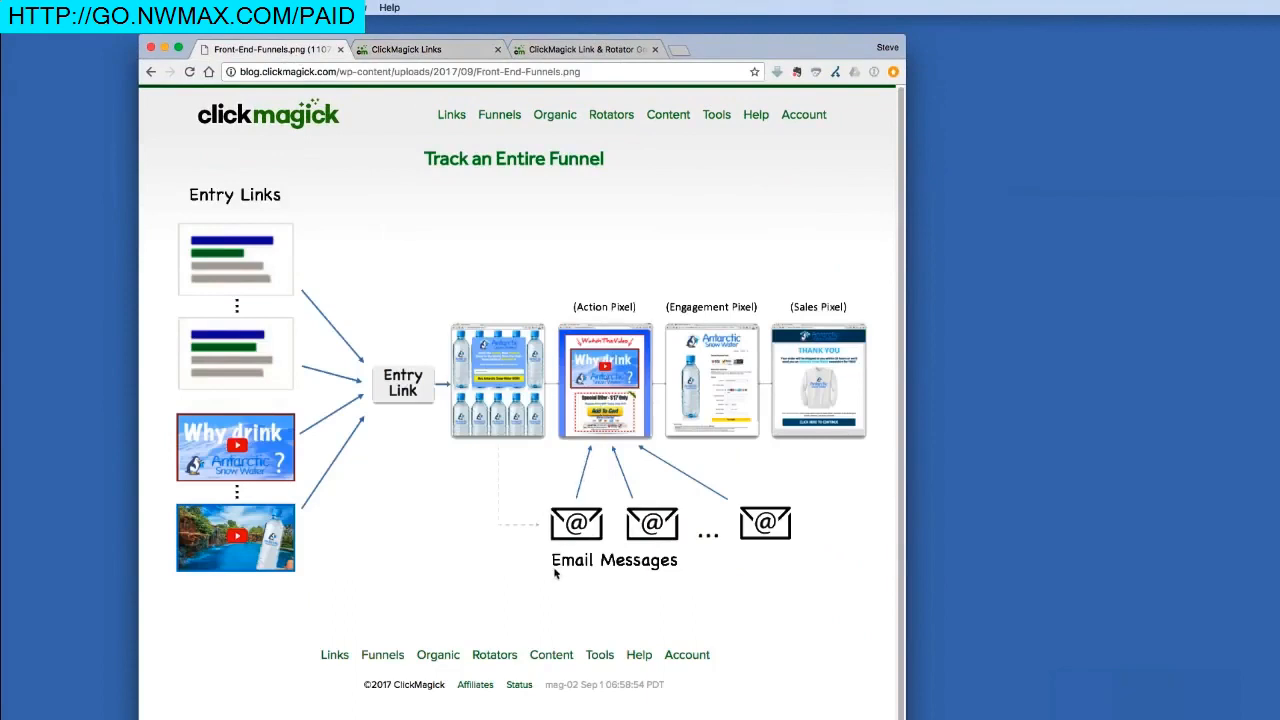
Return to the ClickMagick Links list with both ASW email links and the funnel link.
left_click(465, 53)
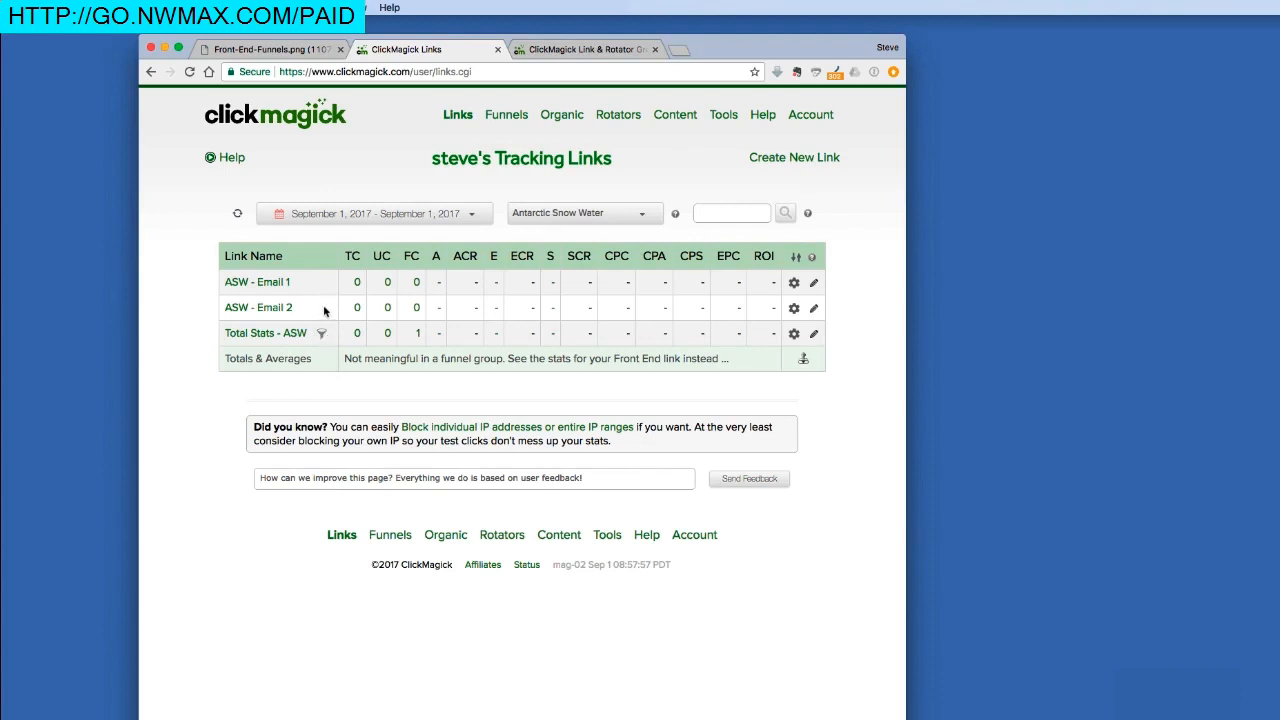
Filter the links to 'Antarctic Snow Water > Entry Links - ASW' and compare with the funnel diagram.
left_click(620, 212)
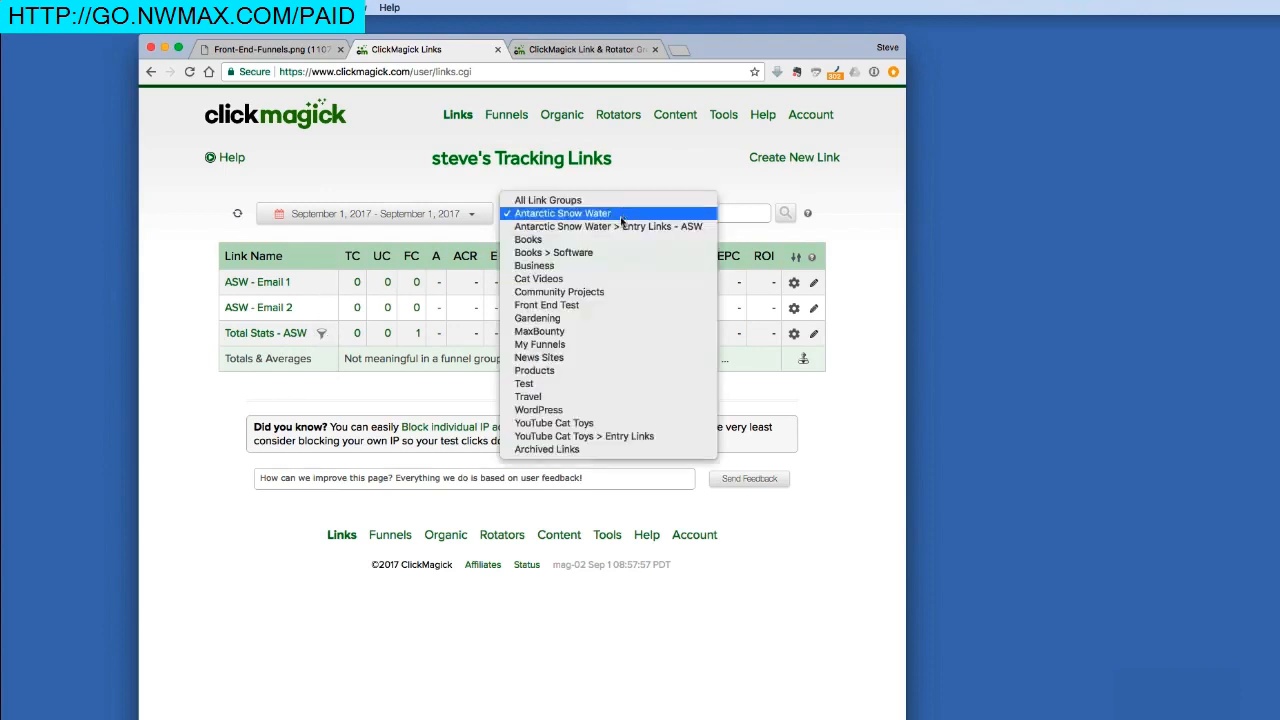
left_click(618, 229)
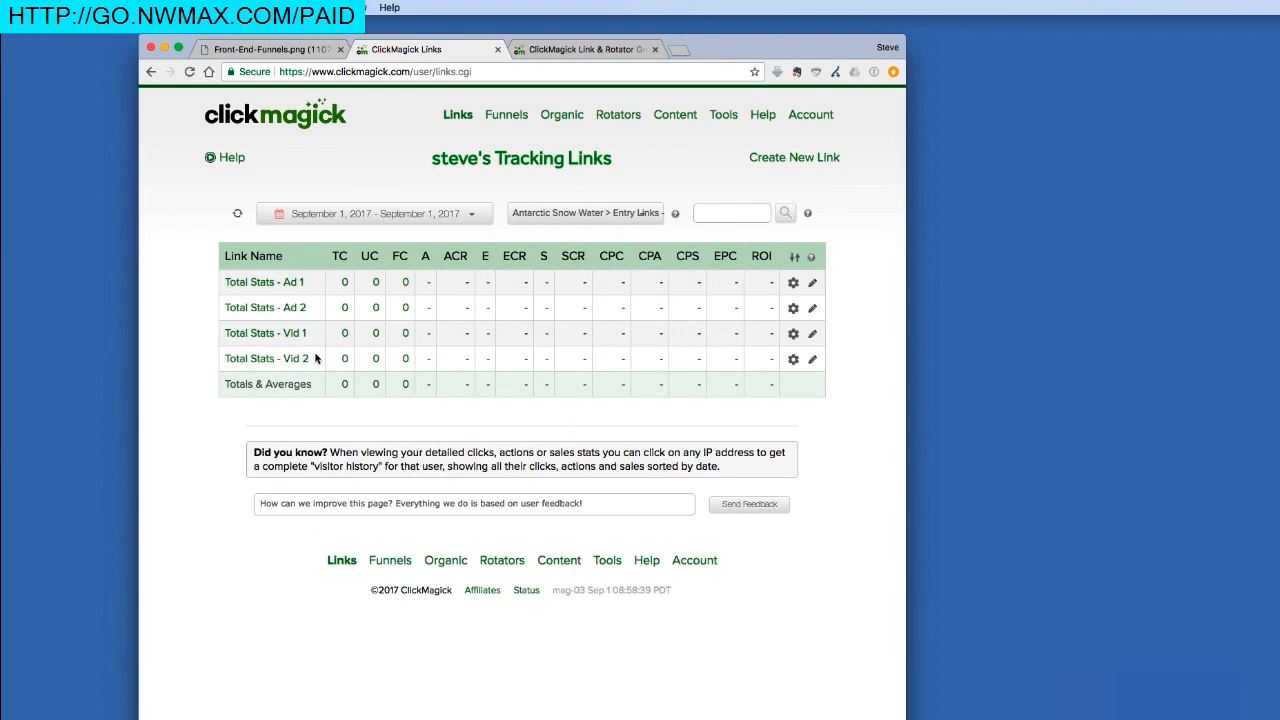
left_click(272, 50)
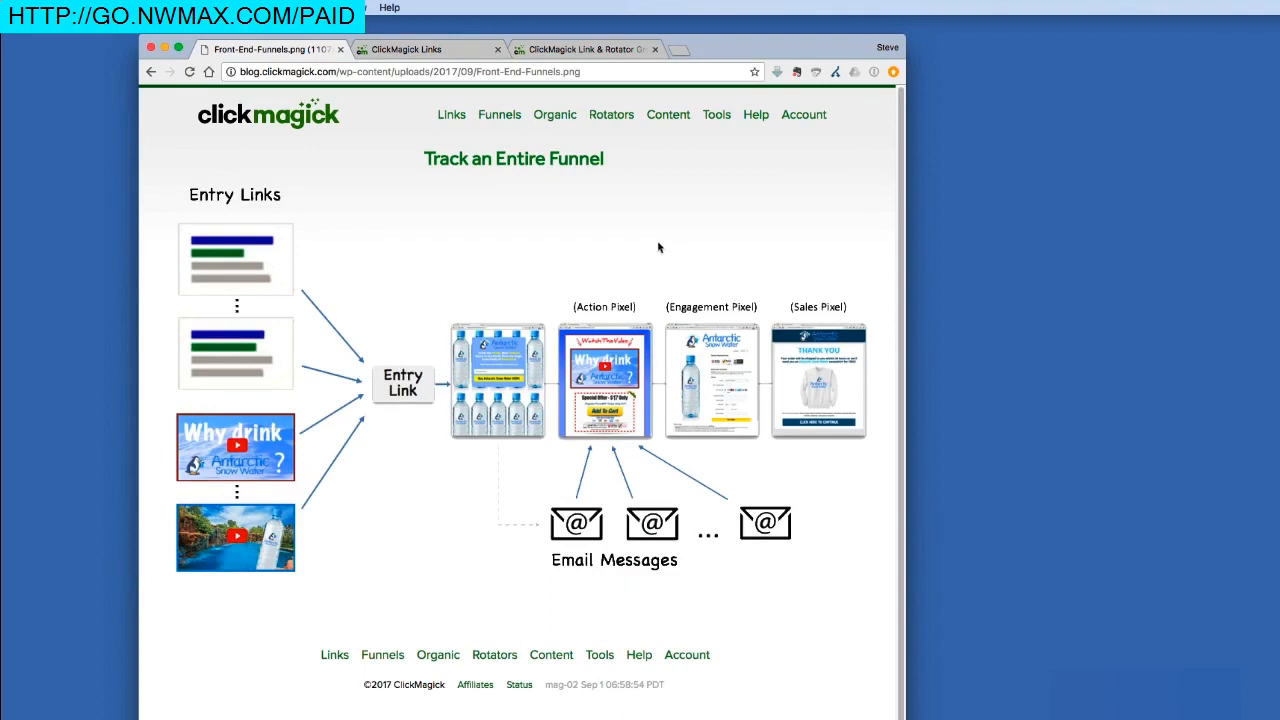
left_click(452, 50)
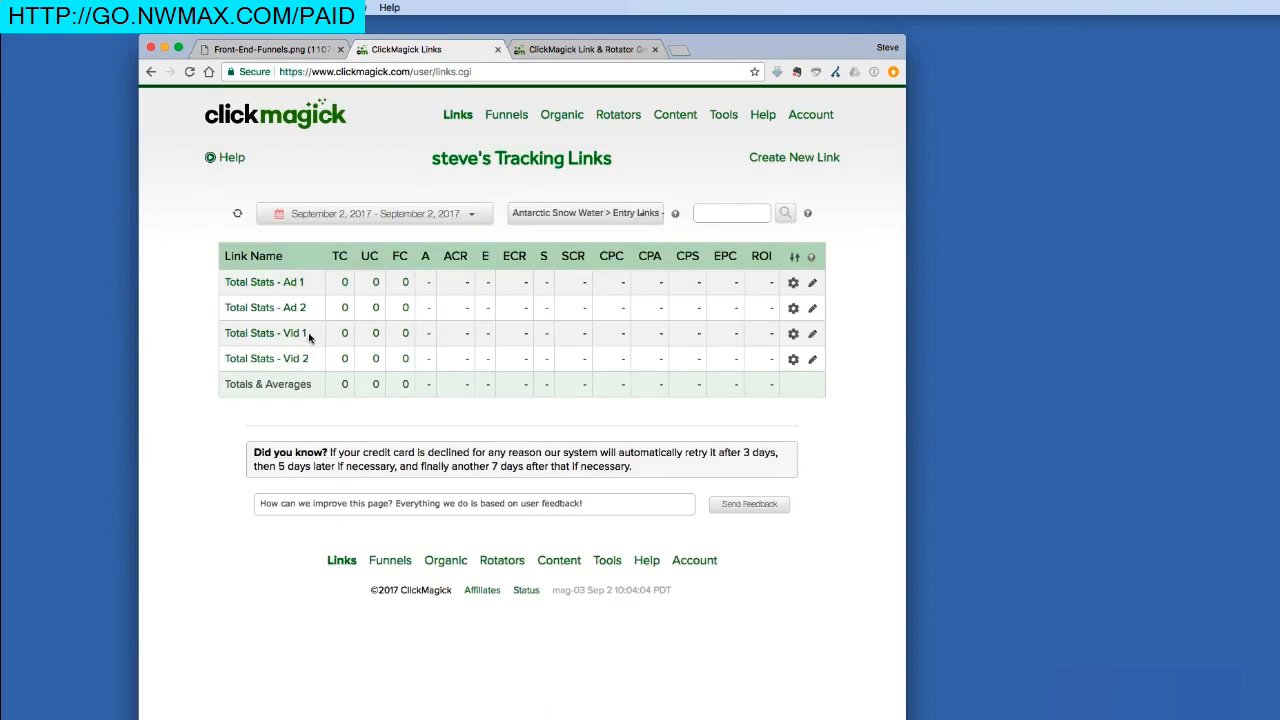
Open the Total Stats - Vid 2 link's settings.
left_click(263, 362)
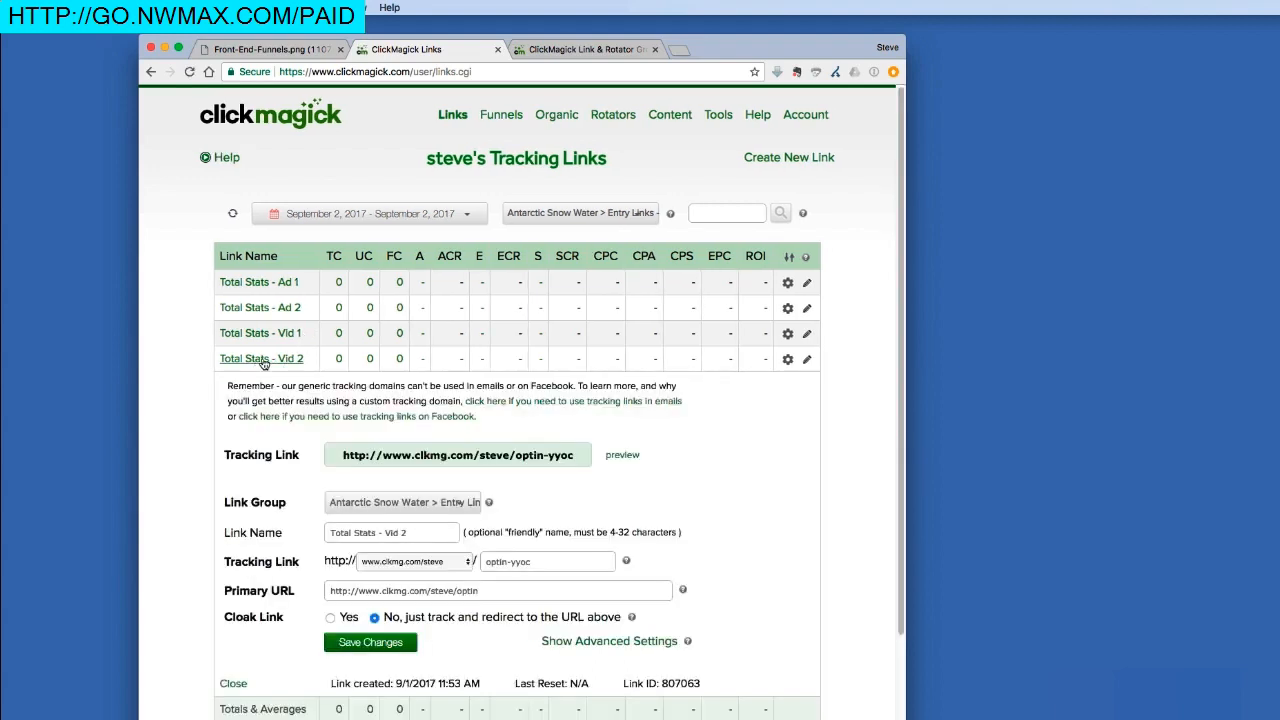
Copy the Total Stats - Vid 2 tracking link and open a new browser tab.
left_click(454, 460)
right_click(455, 457)
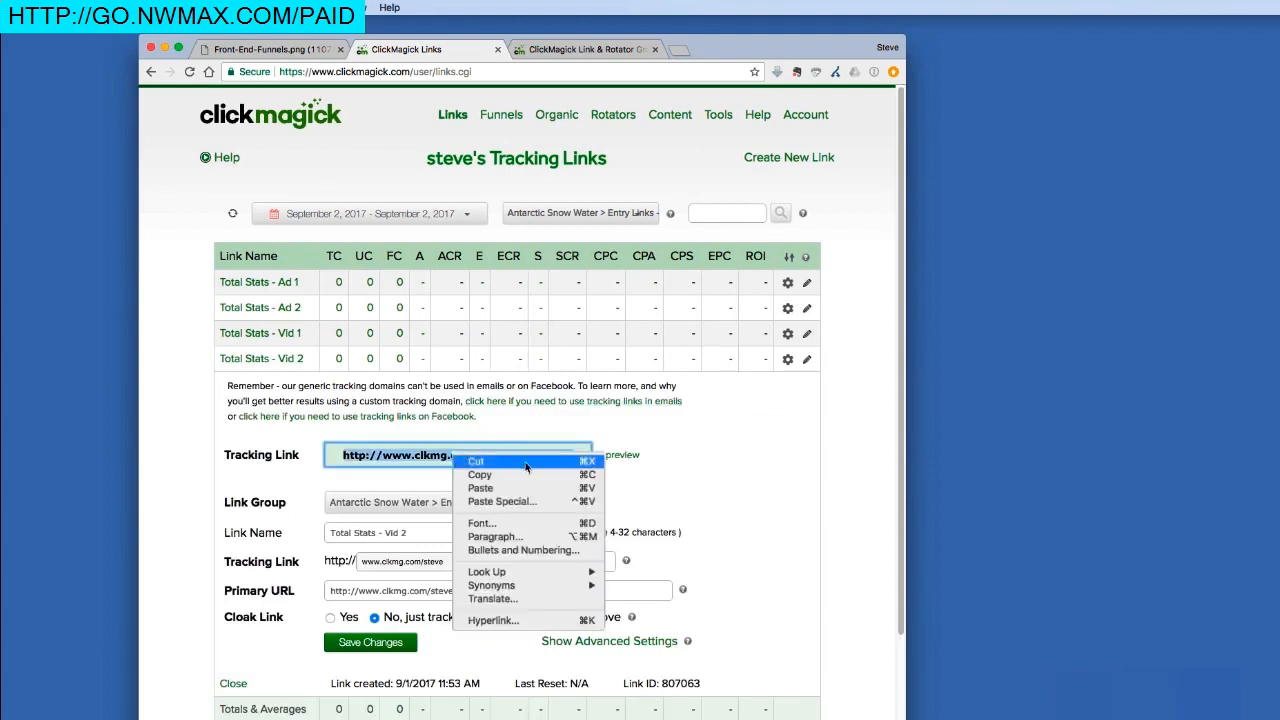
left_click(498, 475)
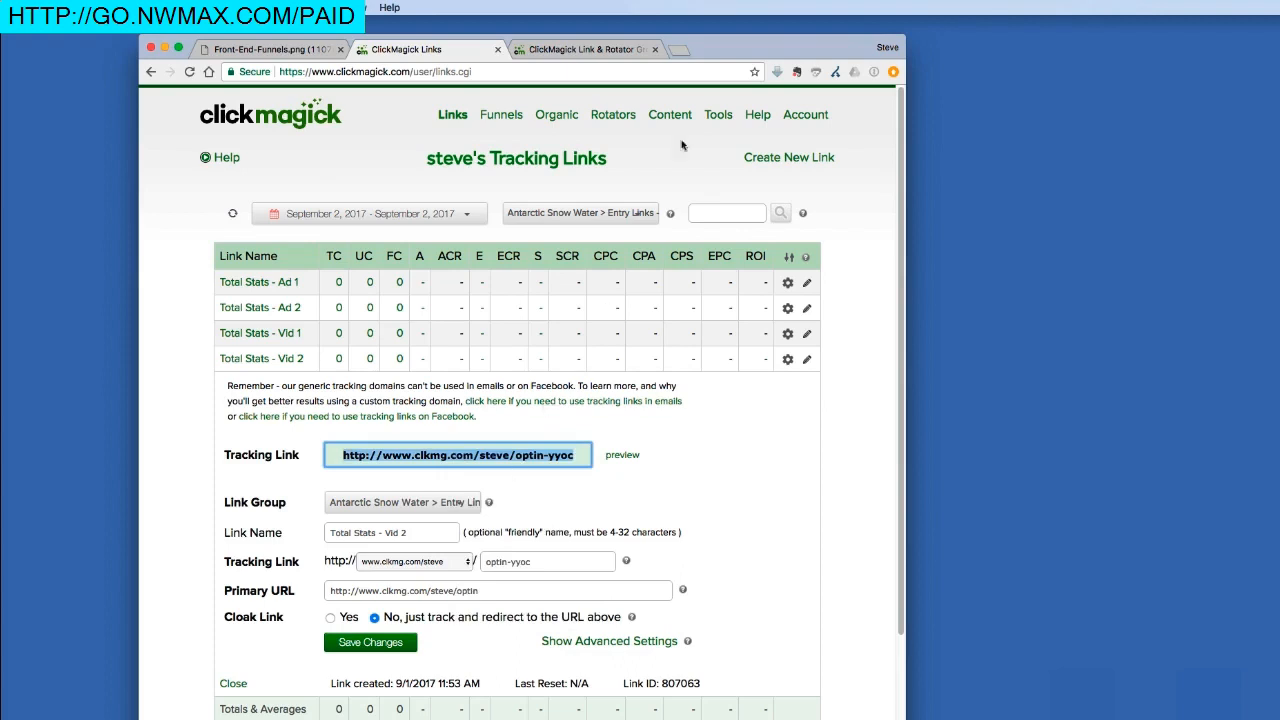
left_click(683, 49)
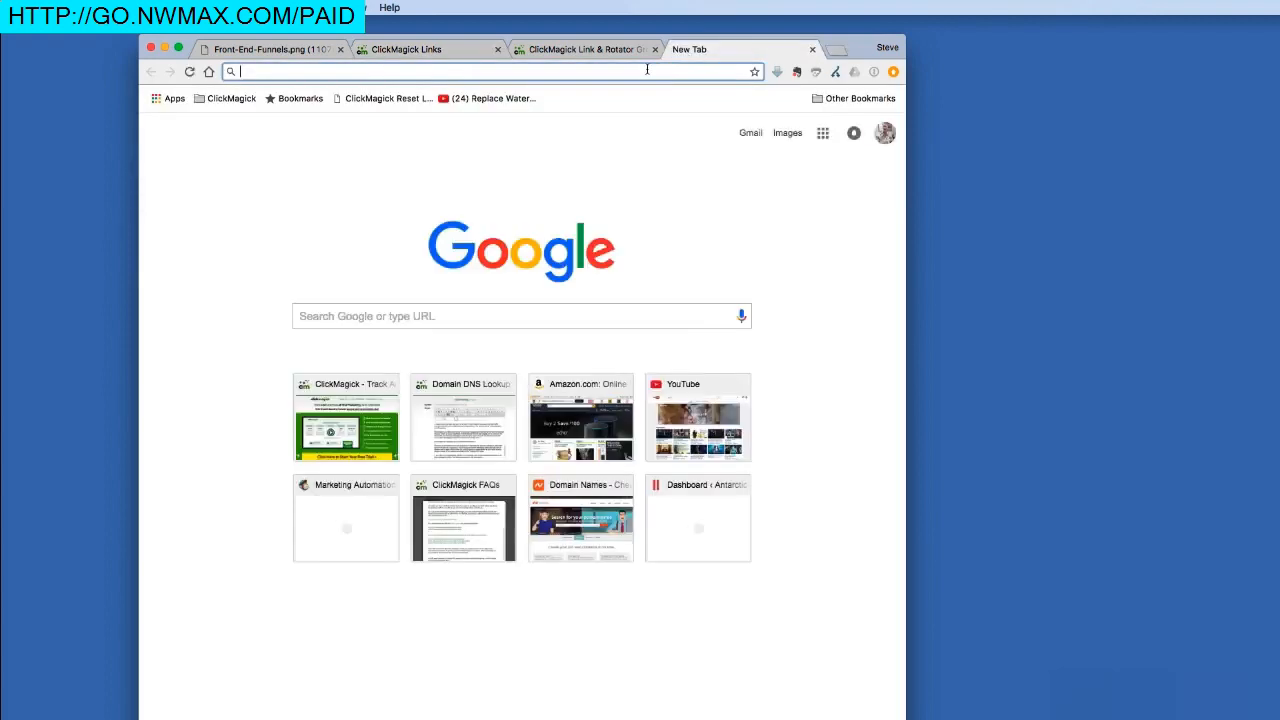
Paste the Vid 2 tracking link into the address bar to load the Antarctic Snow Water opt-in page.
right_click(647, 69)
left_click(672, 102)
key("Return")
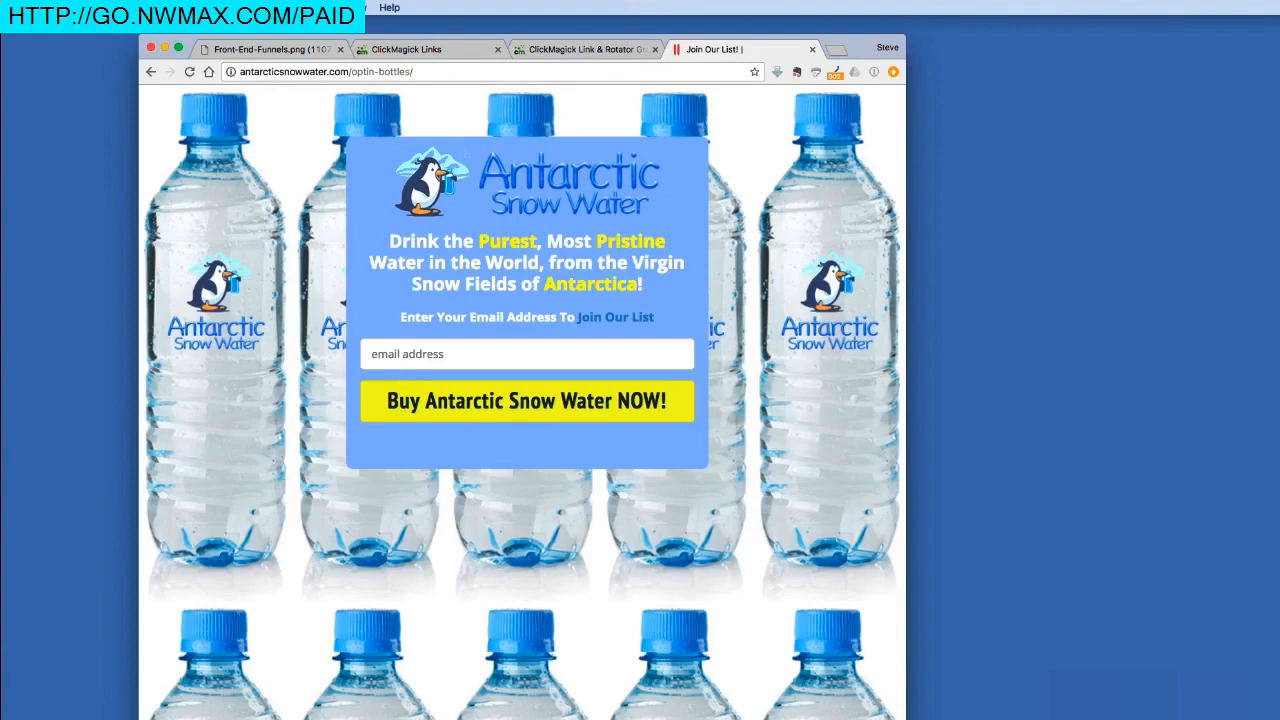
left_click(427, 351)
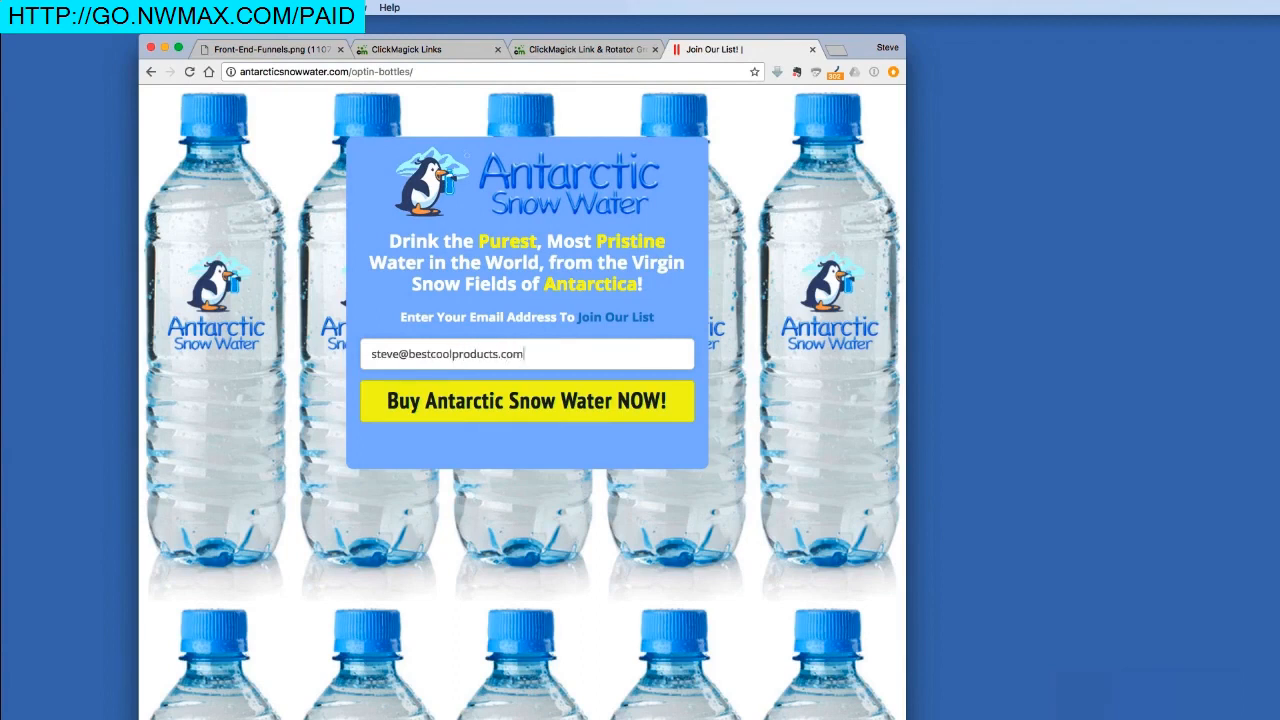
Enter an email address on the opt-in form and submit it with 'Buy Antarctic Snow Water NOW!'.
left_click(457, 398)
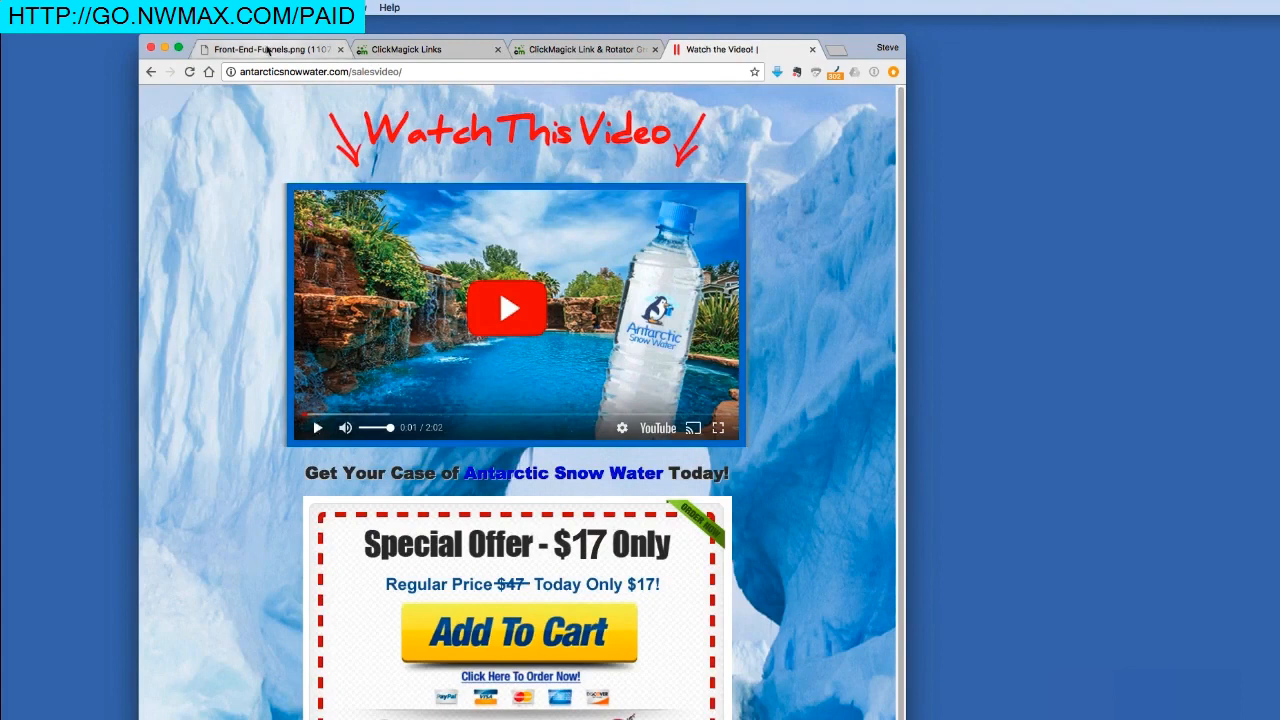
Glance at the funnel diagram, then add the $17 special offer to the cart.
left_click(268, 50)
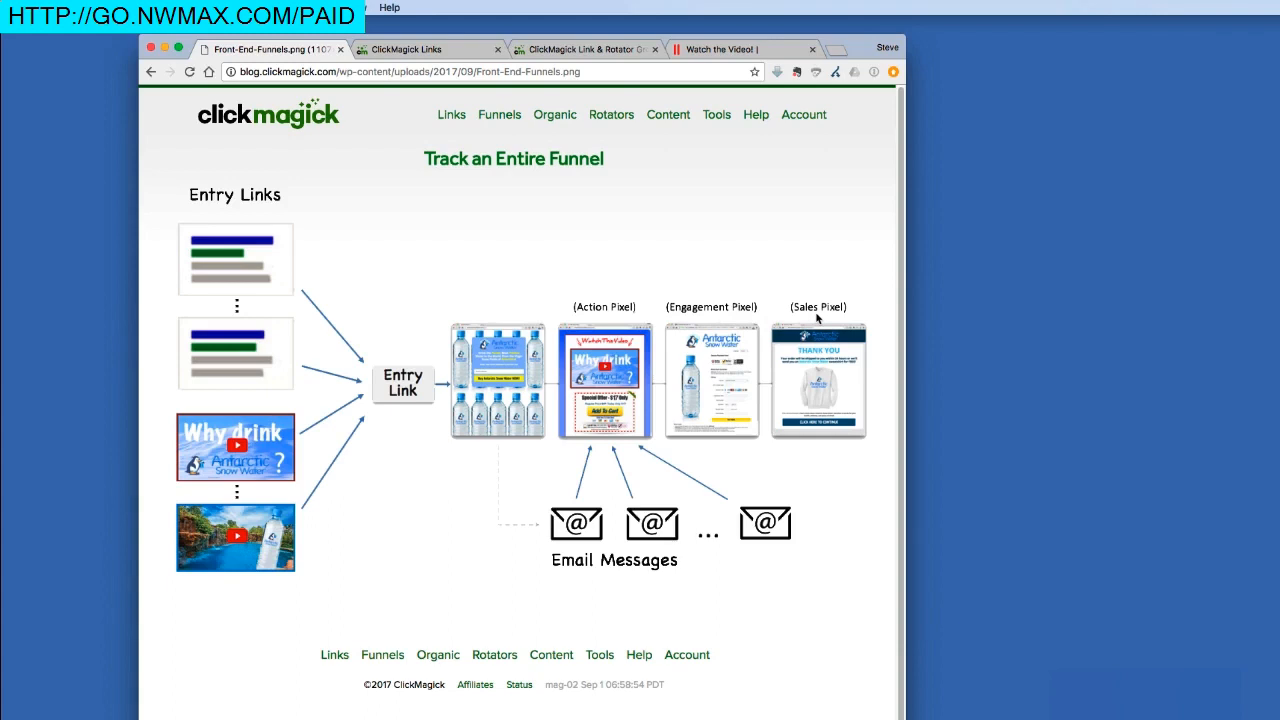
left_click(722, 49)
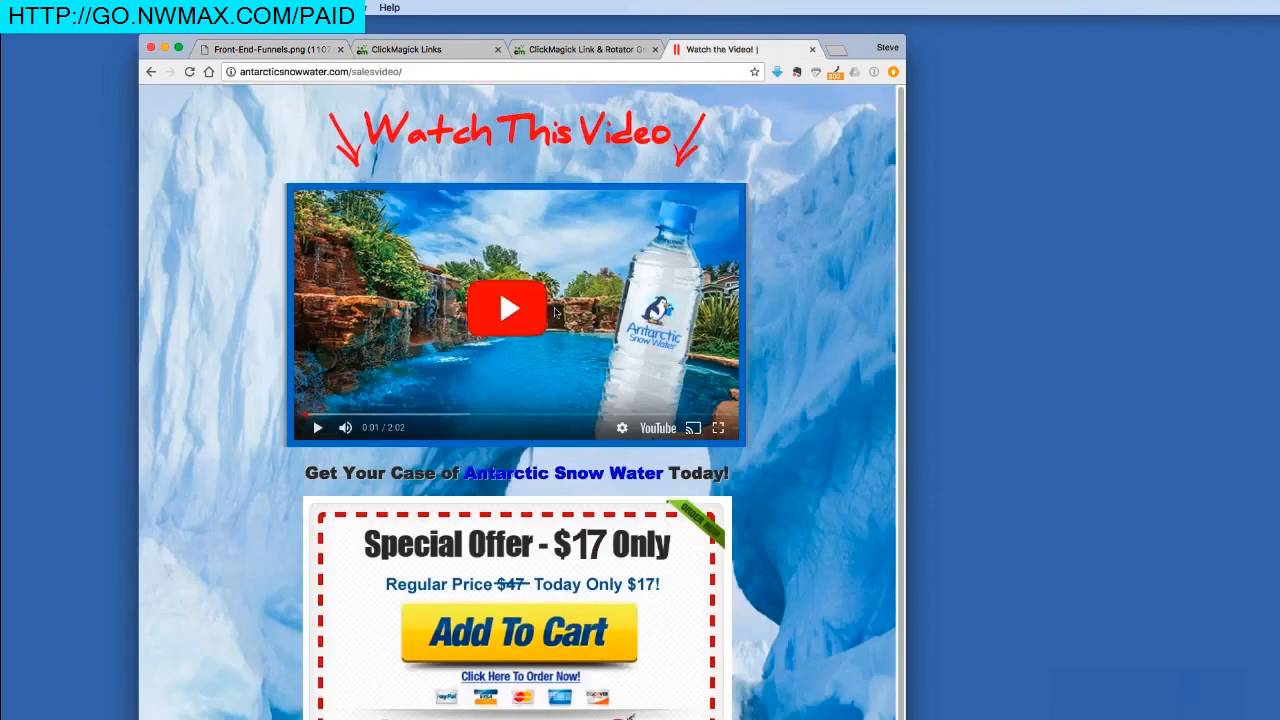
left_click(541, 630)
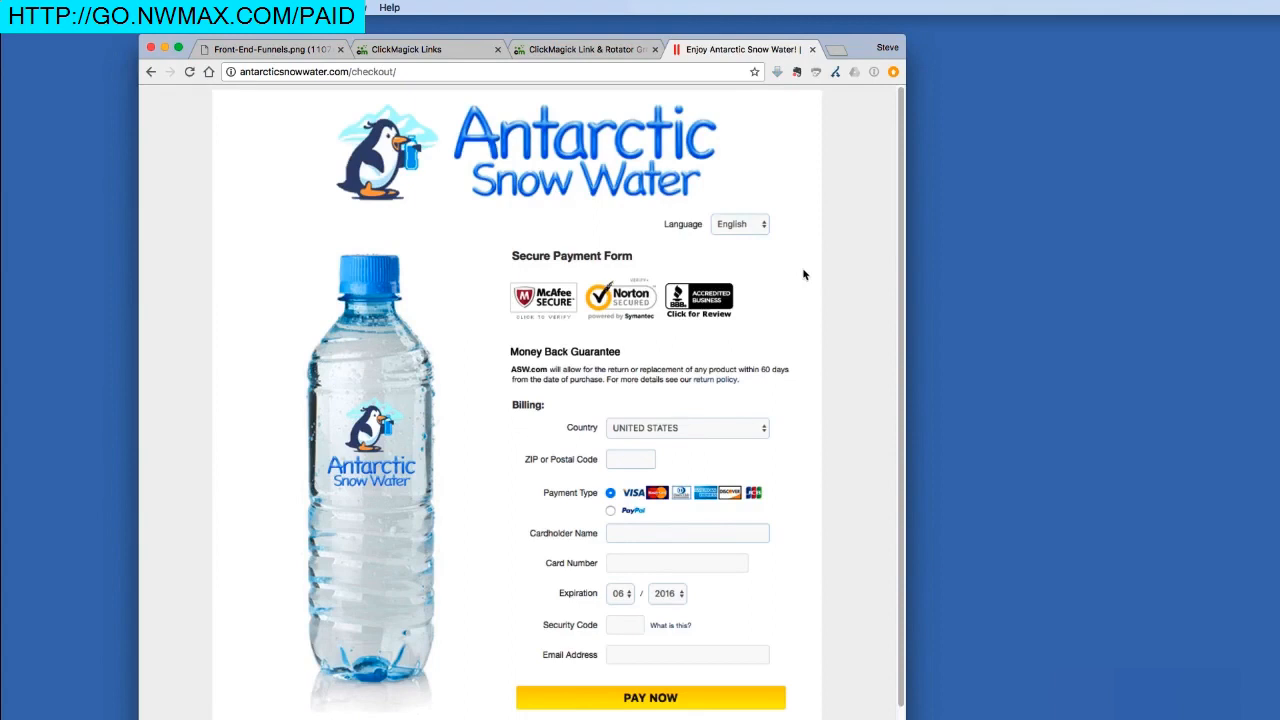
Pay for the order to reach the Thank You page, then go back to ClickMagick's links.
left_click(657, 698)
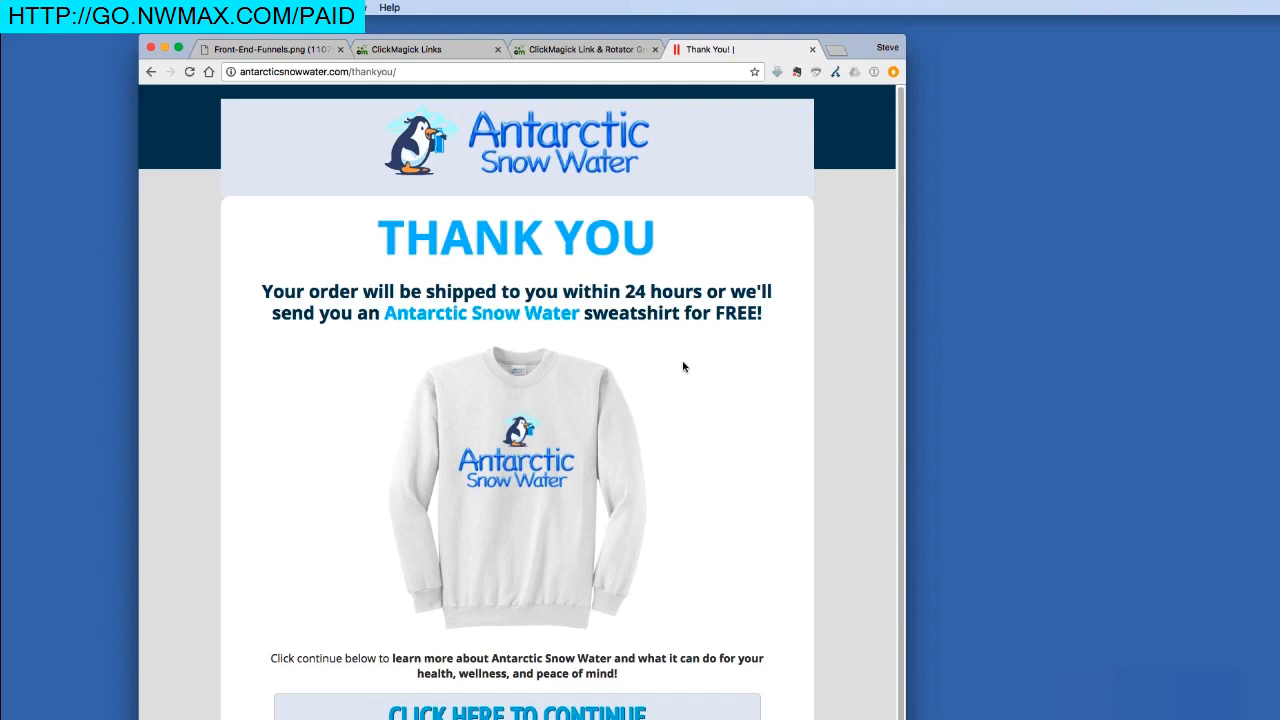
left_click(463, 49)
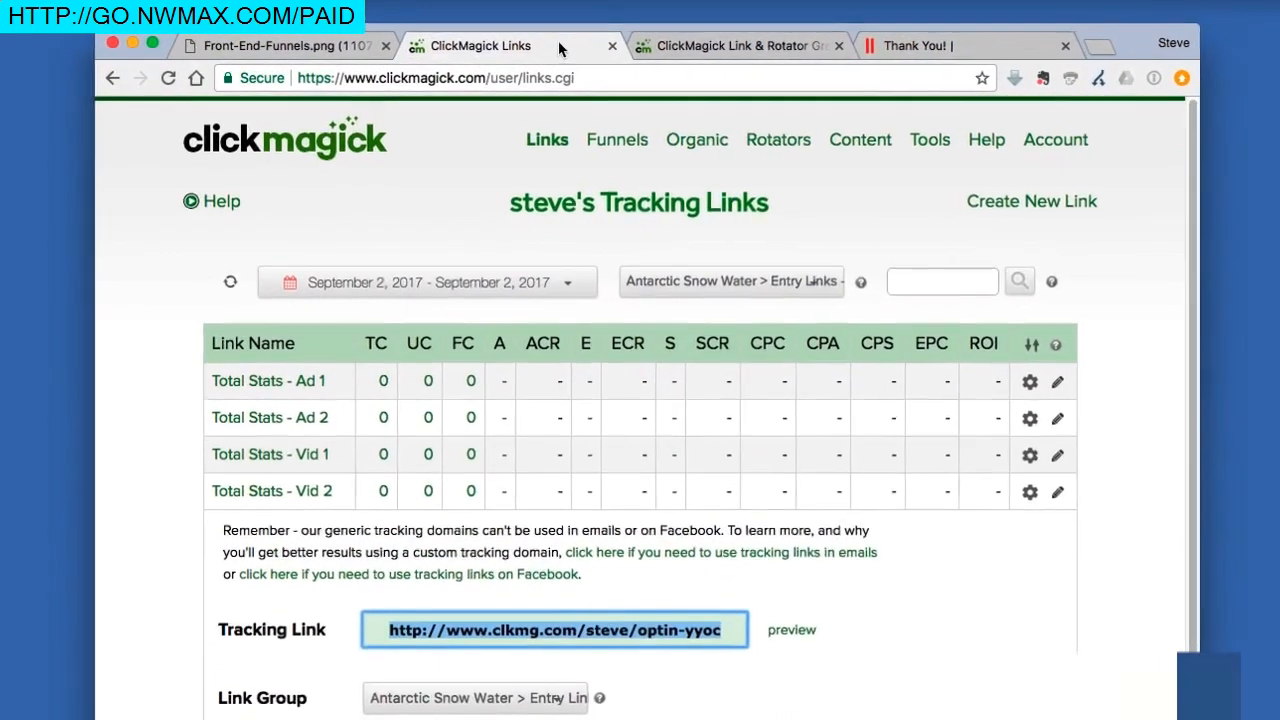
Refresh the Entry Links stats so Total Stats - Vid 2 shows 1 click, 1 sale and 17.00 EPC.
left_click(232, 286)
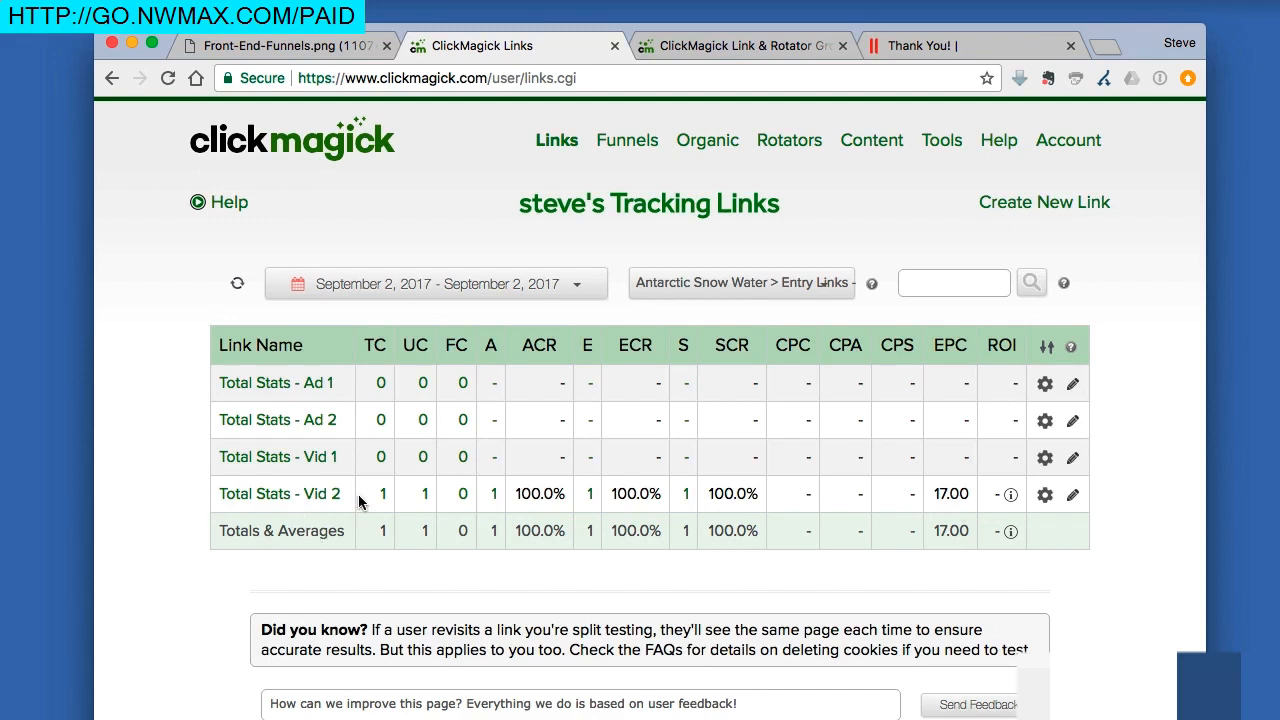
left_click(672, 281)
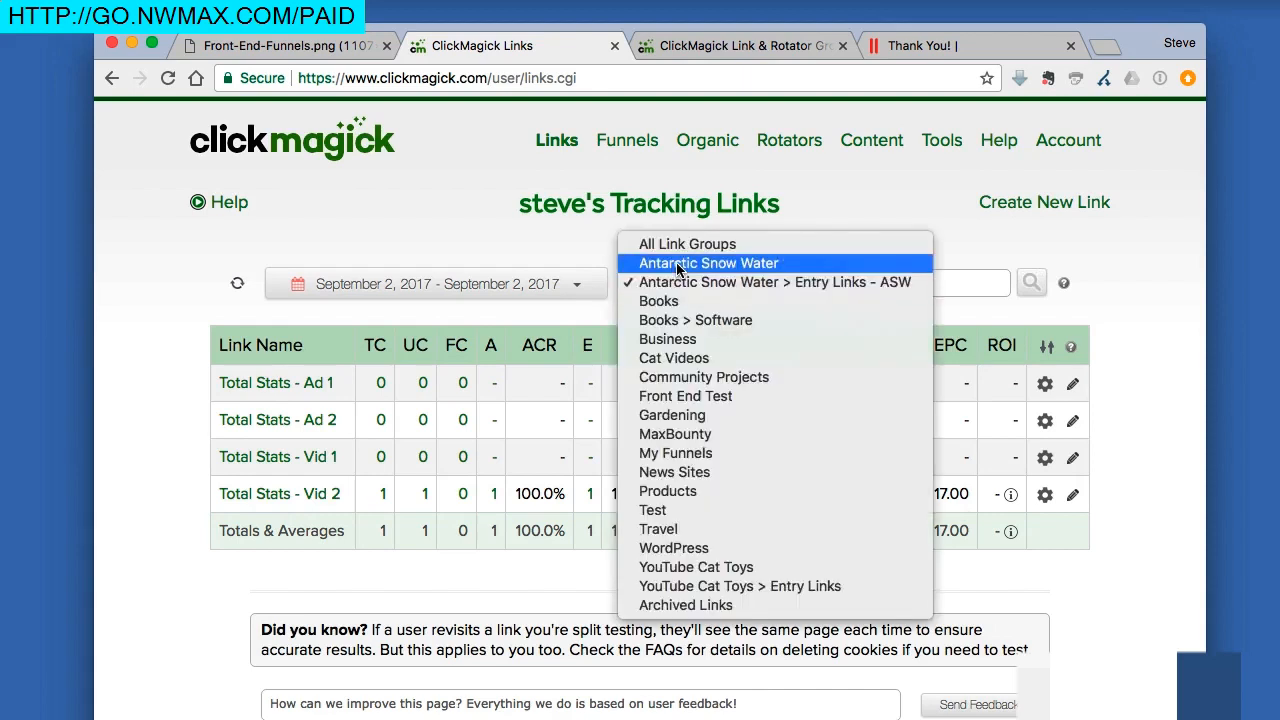
Verify the 17.00 sale under Antarctic Snow Water, then return to Entry Links - ASW and the funnel diagram.
left_click(677, 268)
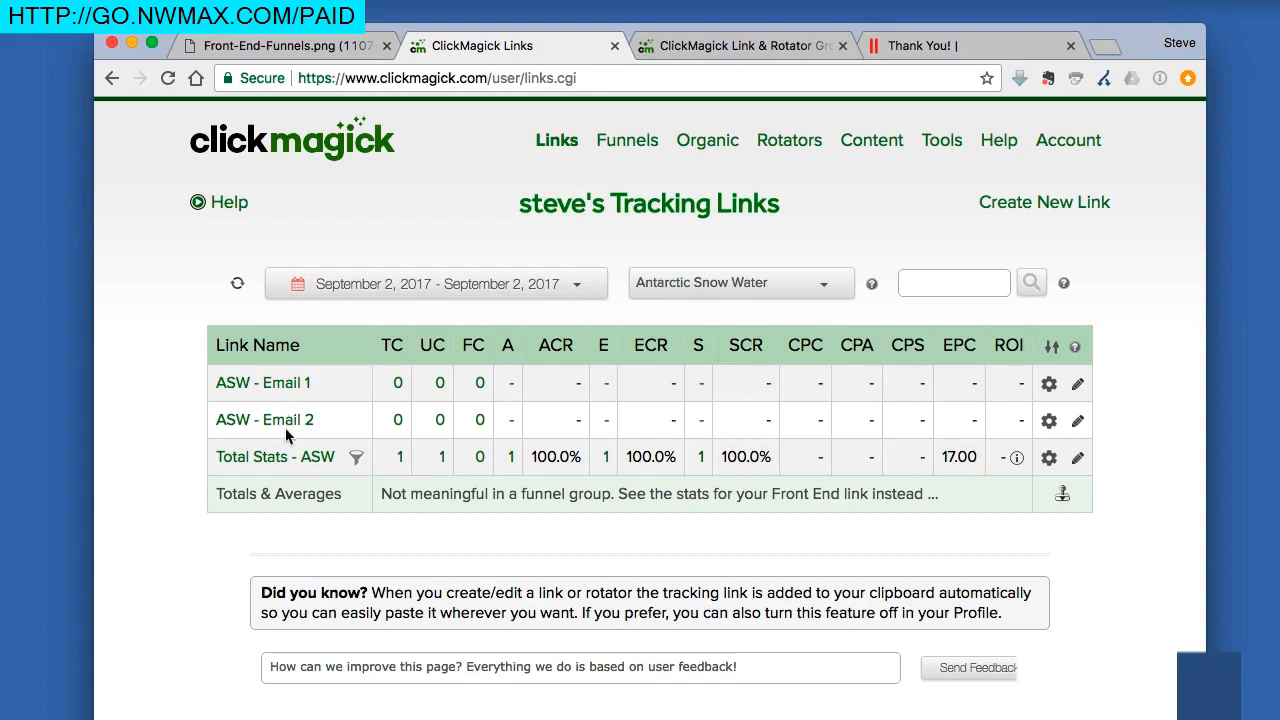
left_click(735, 285)
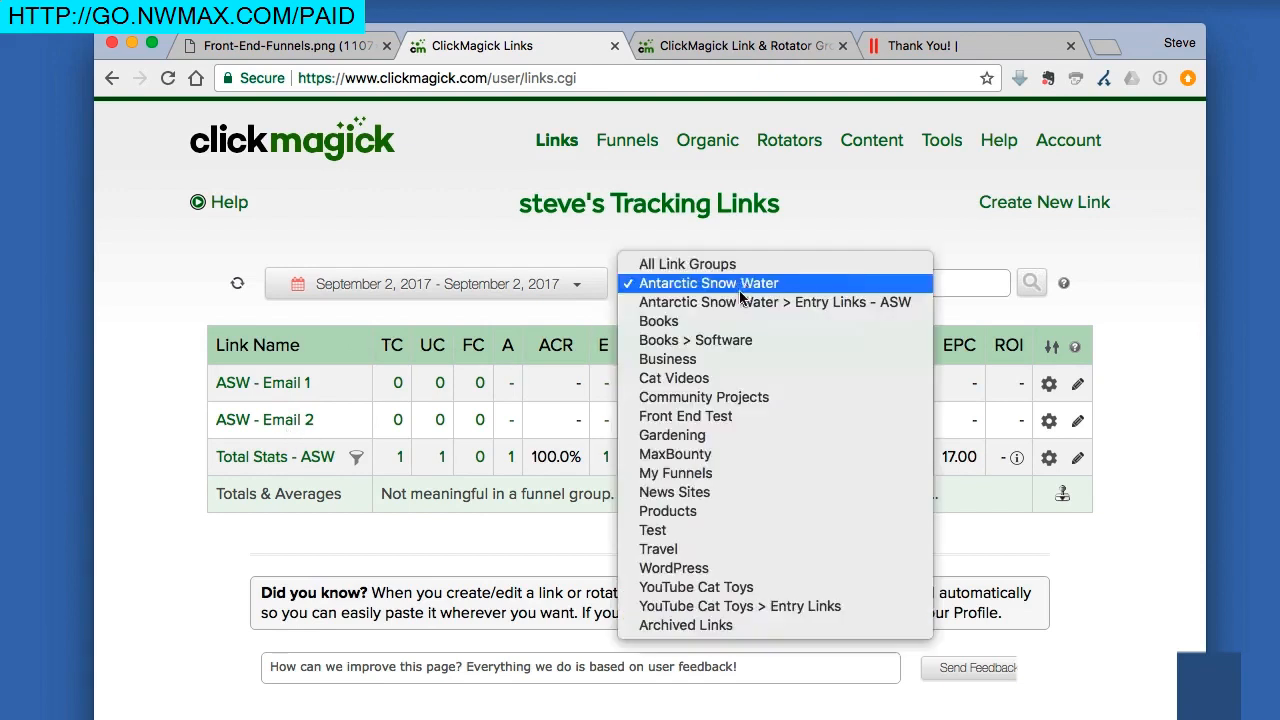
left_click(740, 302)
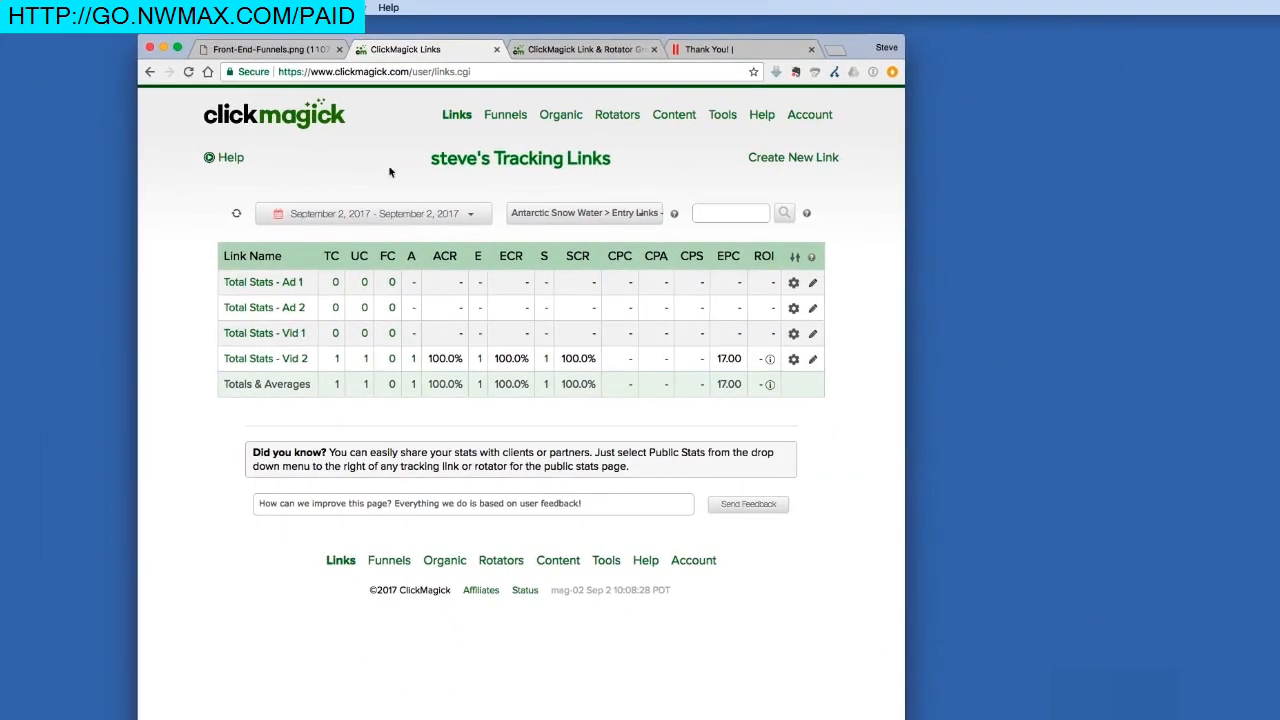
left_click(282, 54)
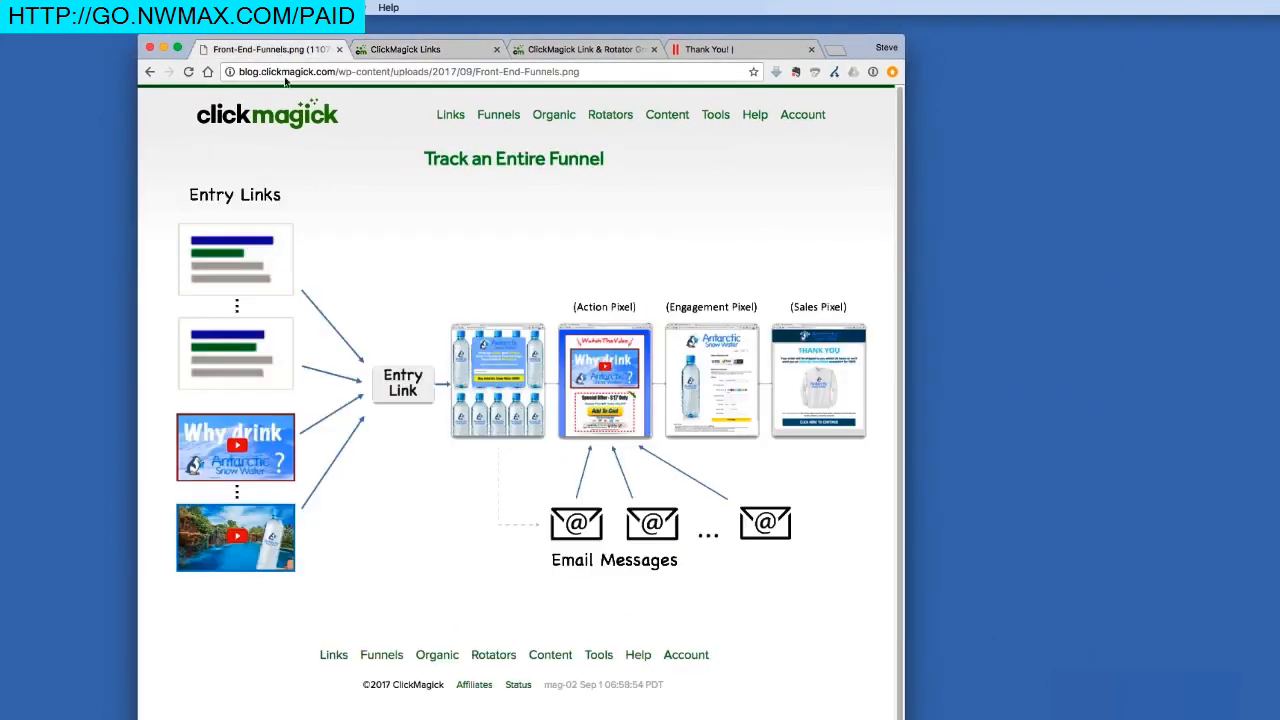